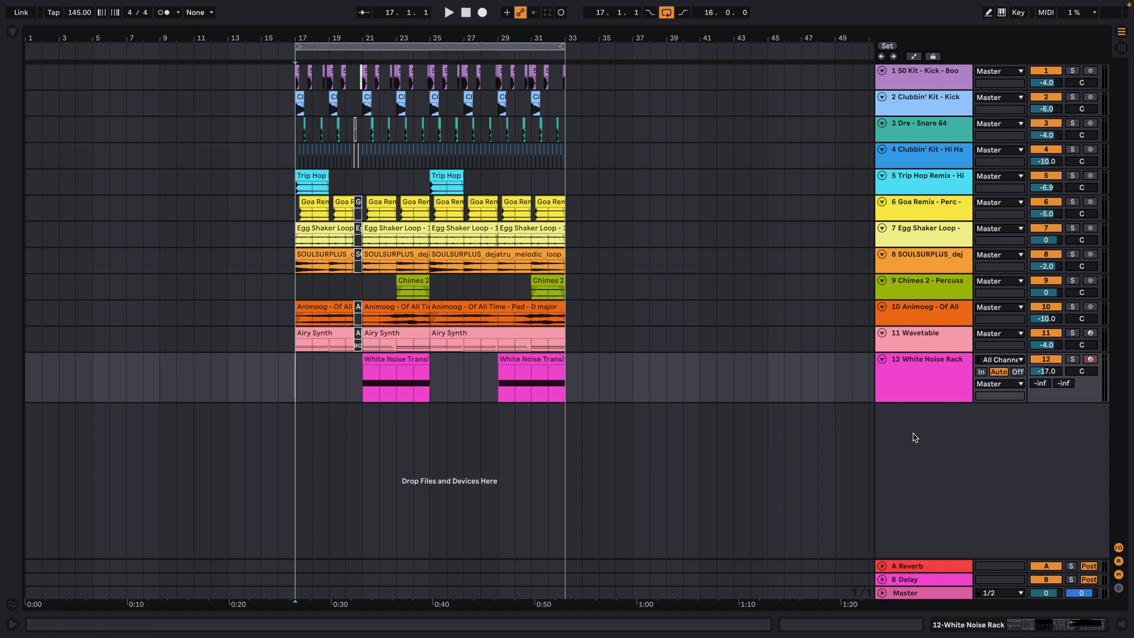
- Add a new audio track below the White Noise Rack track and name it "Beat Resample"
key(ctrl+t)
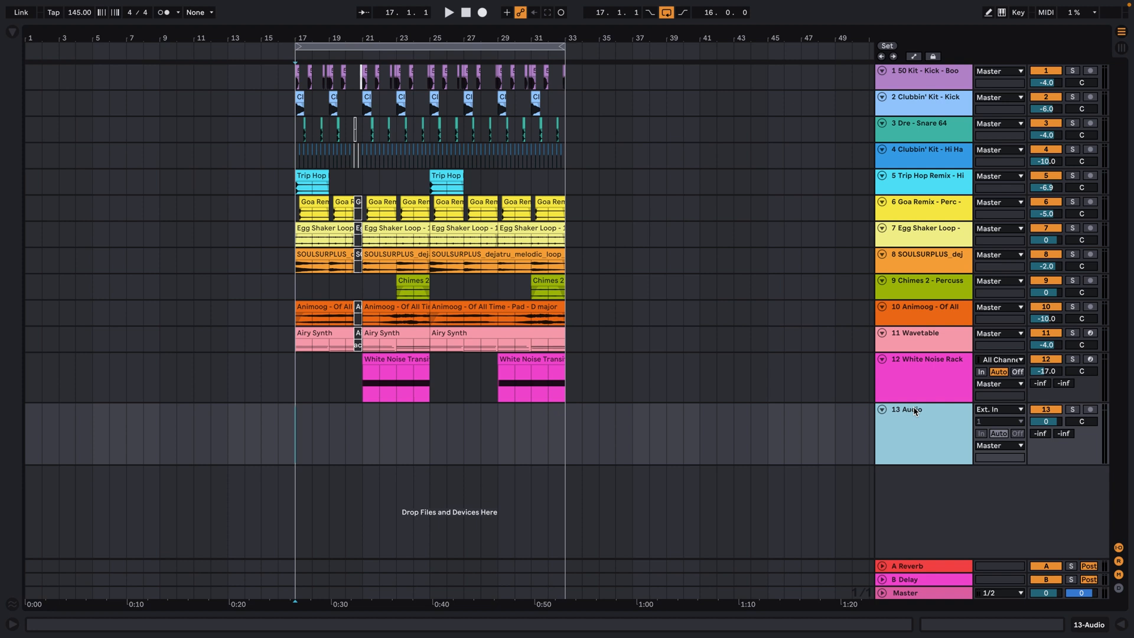
key(ctrl+r)
text(Be)
key(Return)
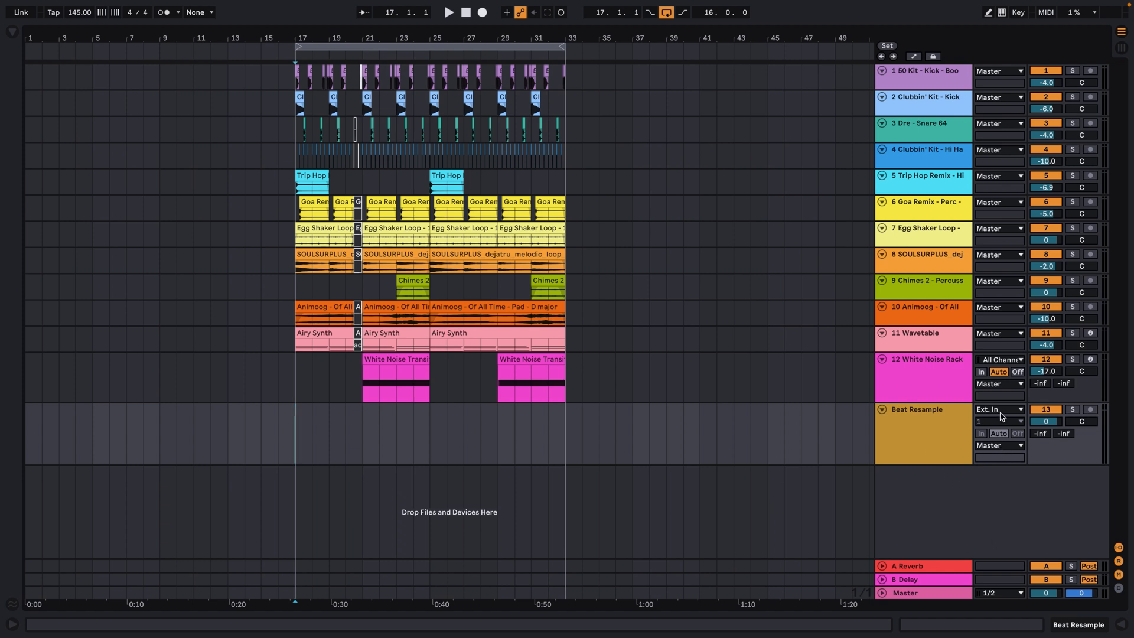
- Set the Beat Resample track's audio input to Resampling and arm the track for recording
click(1120, 548)
click(1119, 548)
click(997, 411)
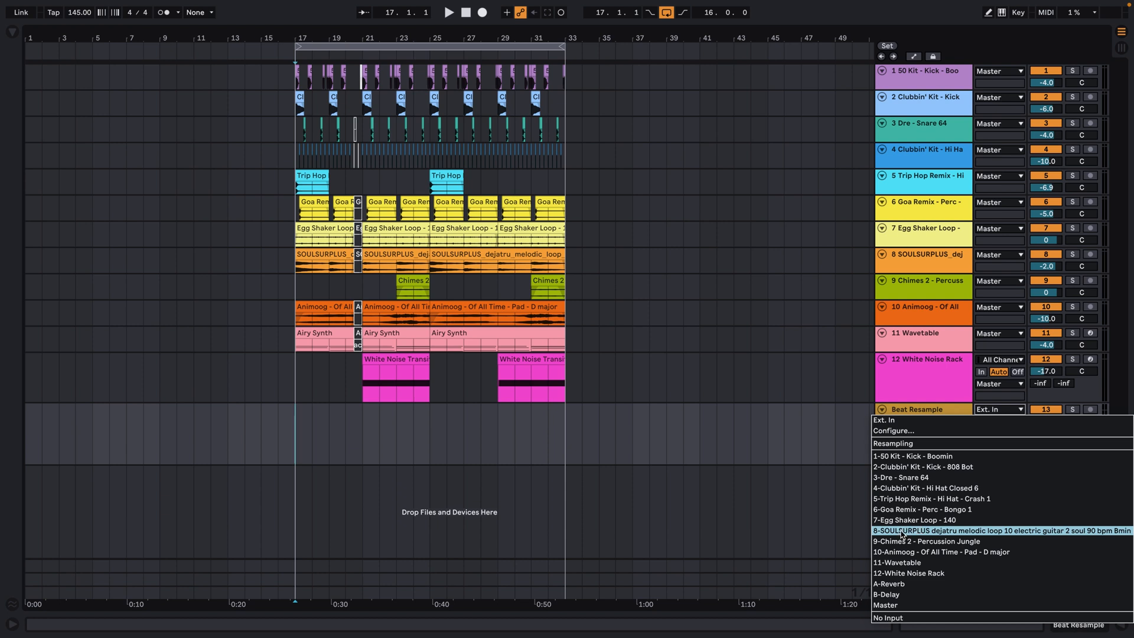
click(902, 451)
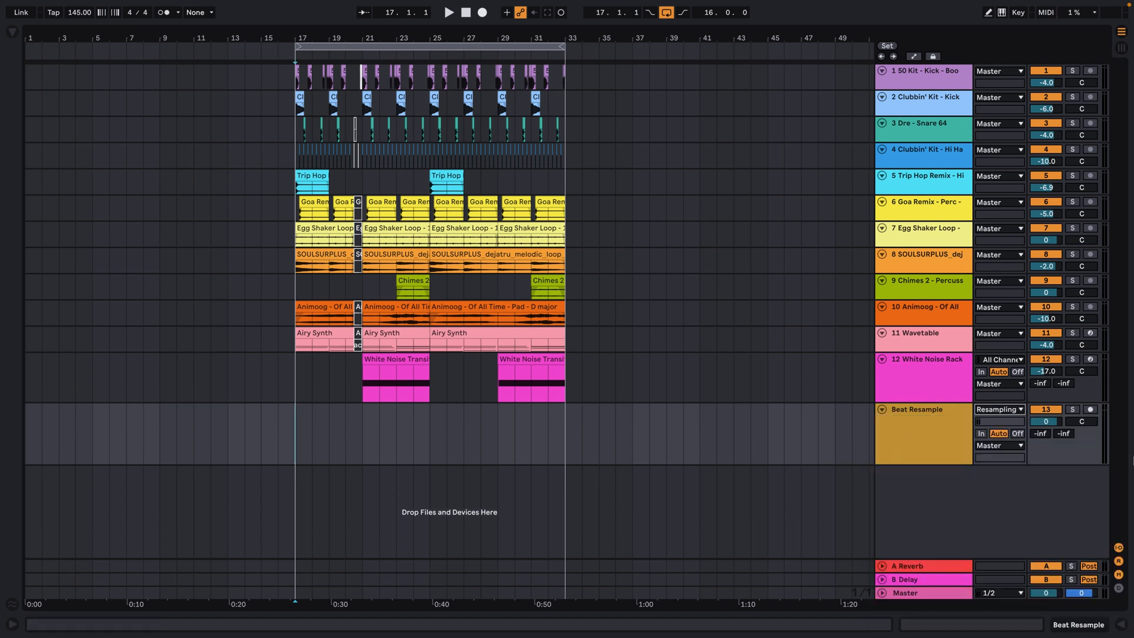
click(1090, 409)
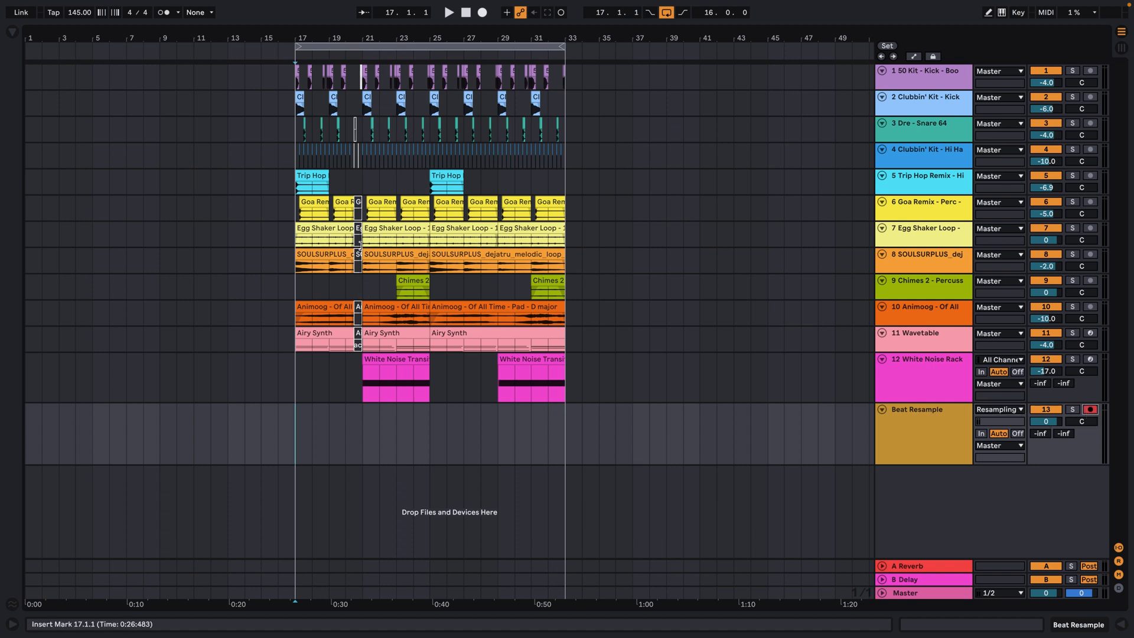
- Enable punch-in recording at bar 17 and test the lead-in by running the transport from bar 15
click(481, 13)
click(650, 13)
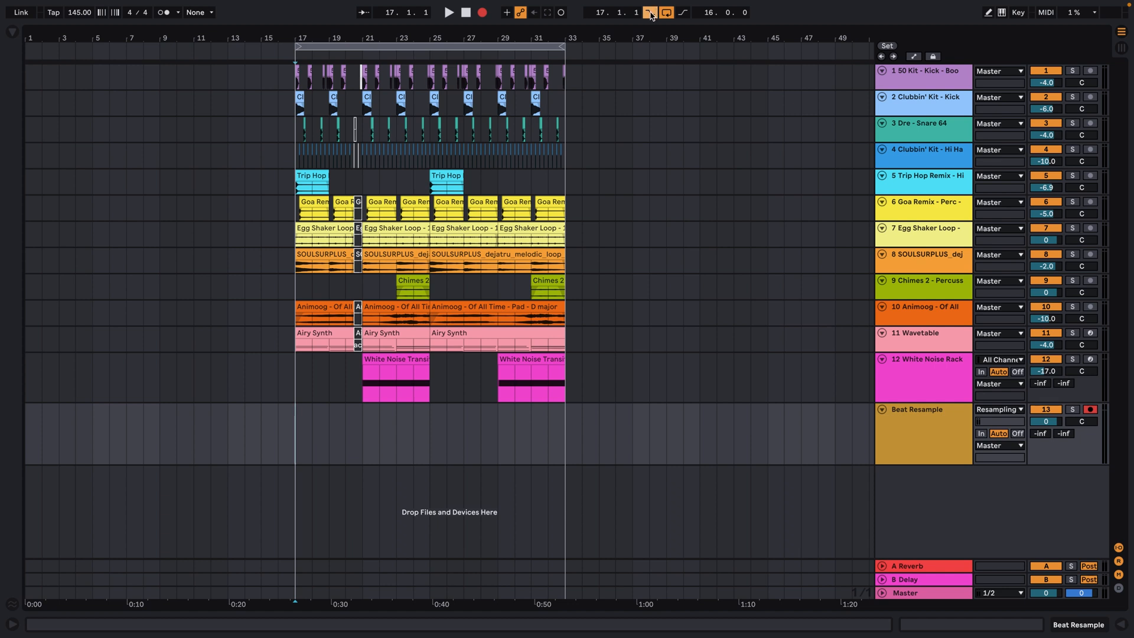
click(264, 437)
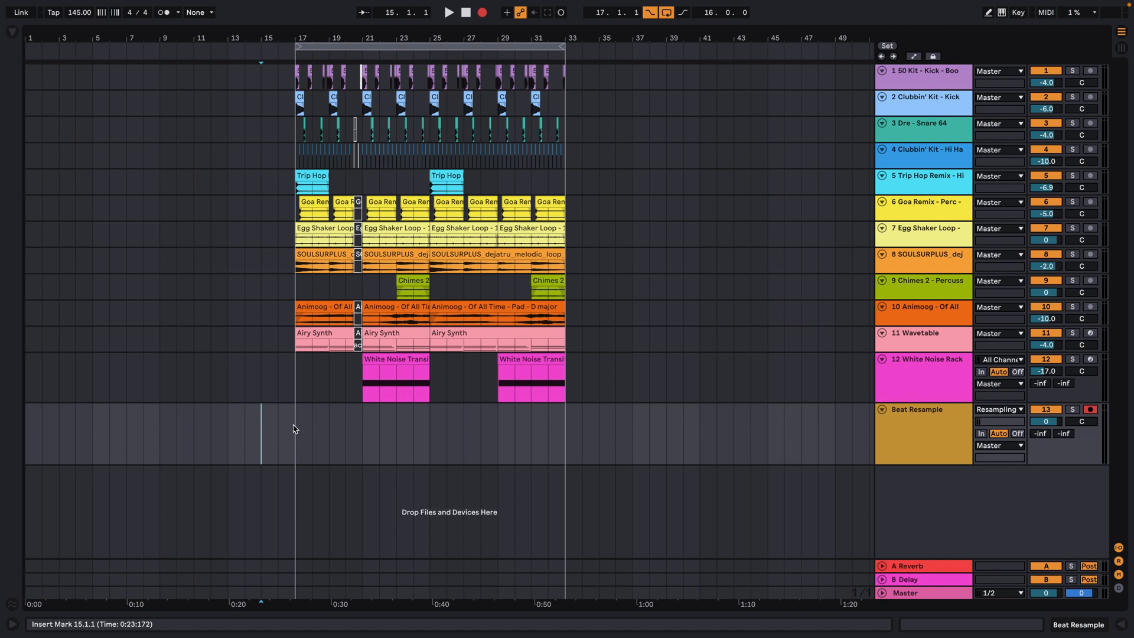
key(space)
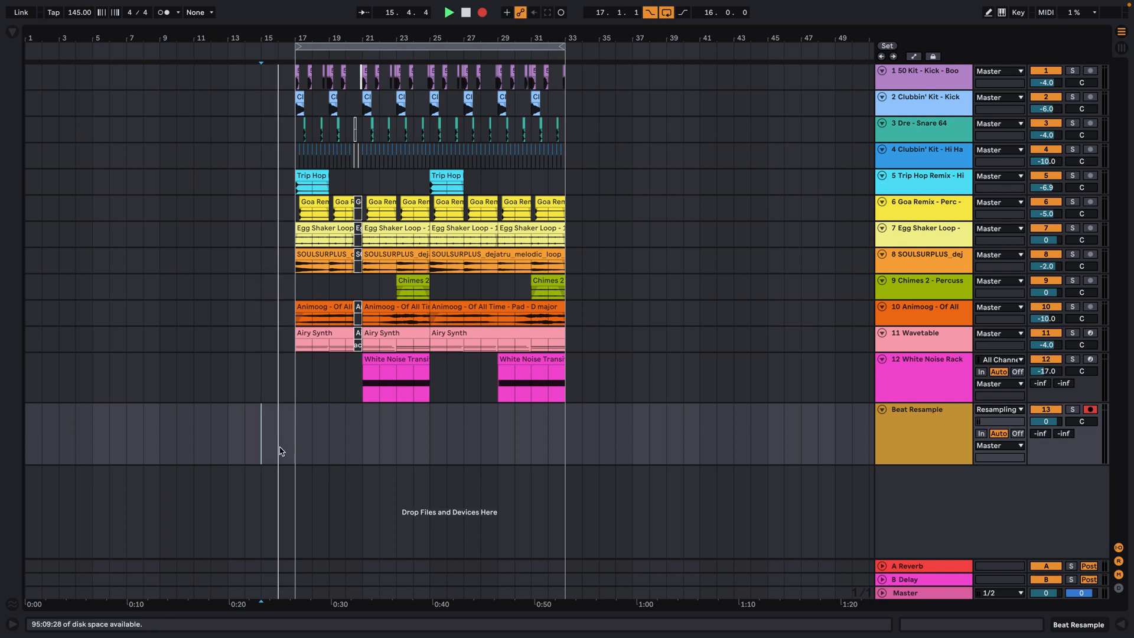
key(space)
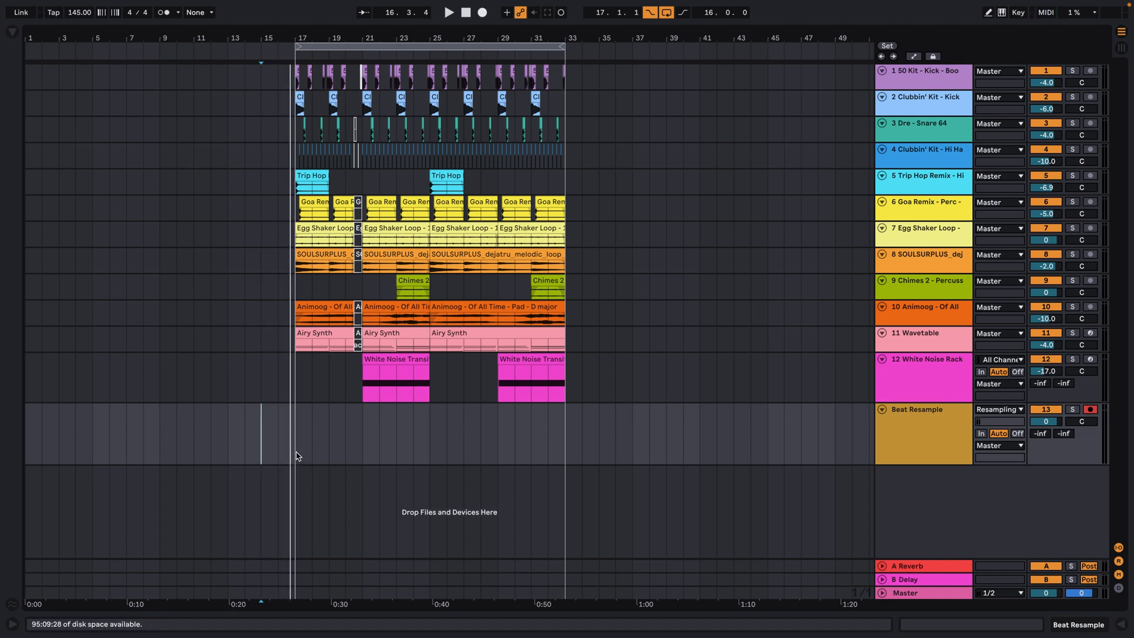
- Record the full beat from bar 17 to bar 33 into the Beat Resample track, starting the transport at bar 16
click(279, 455)
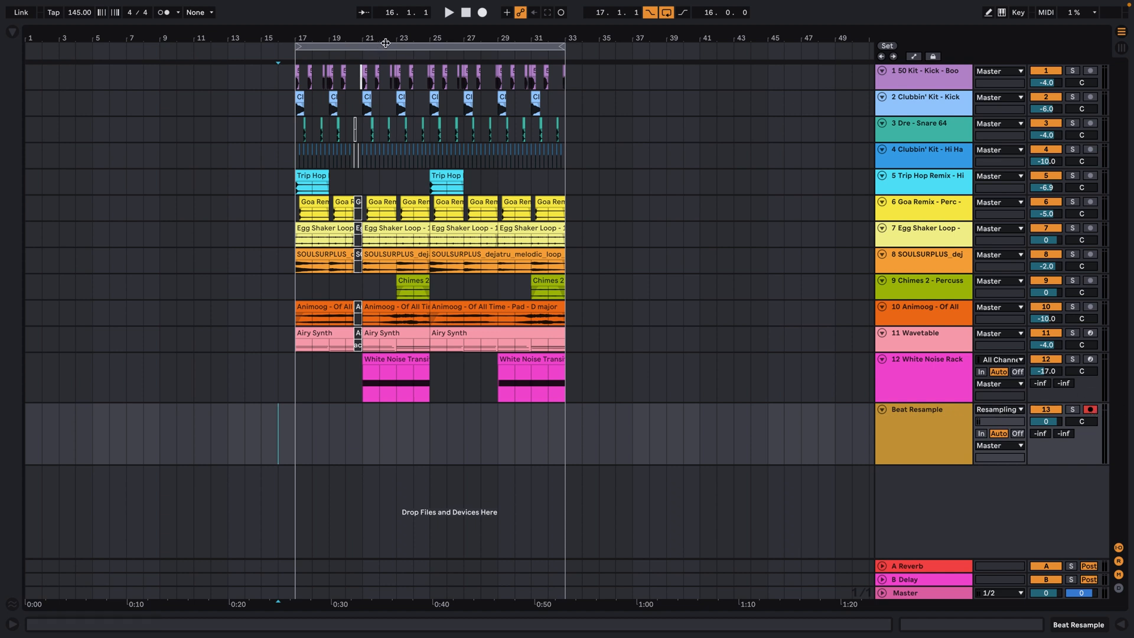
click(482, 12)
click(449, 13)
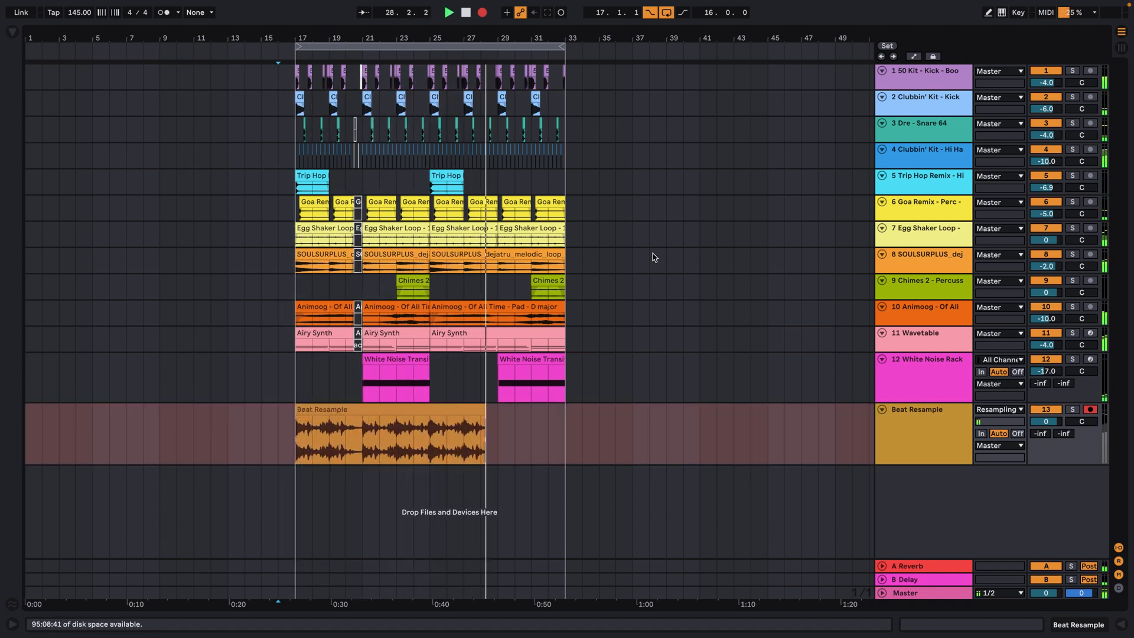
key(space)
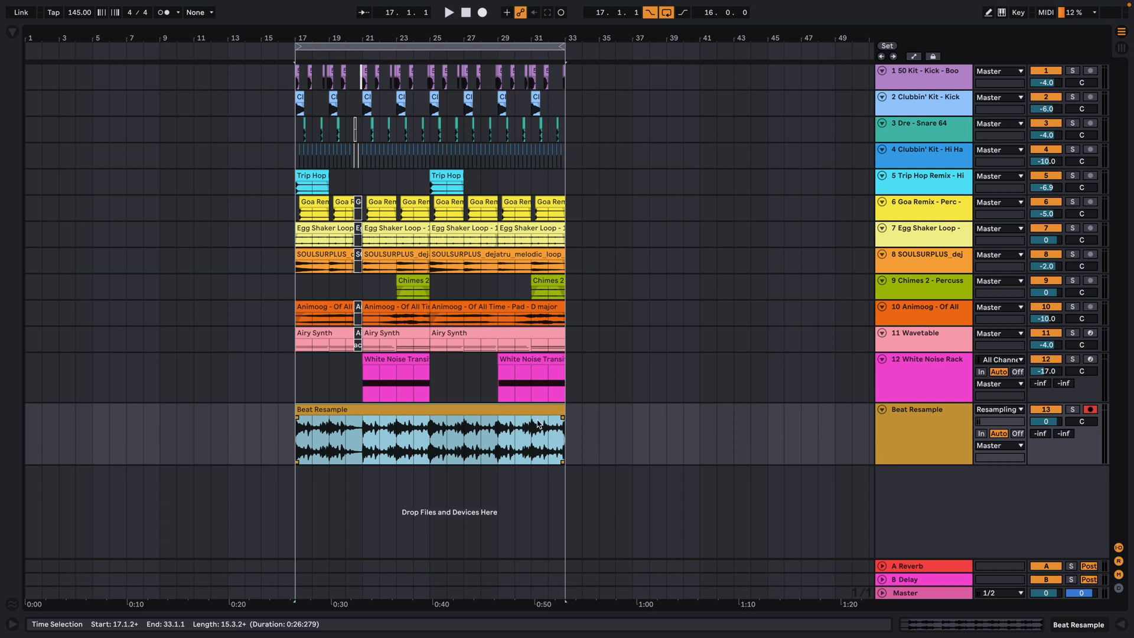
- Play the arrangement from bar 28 to find a section of the resampled beat worth isolating
click(430, 452)
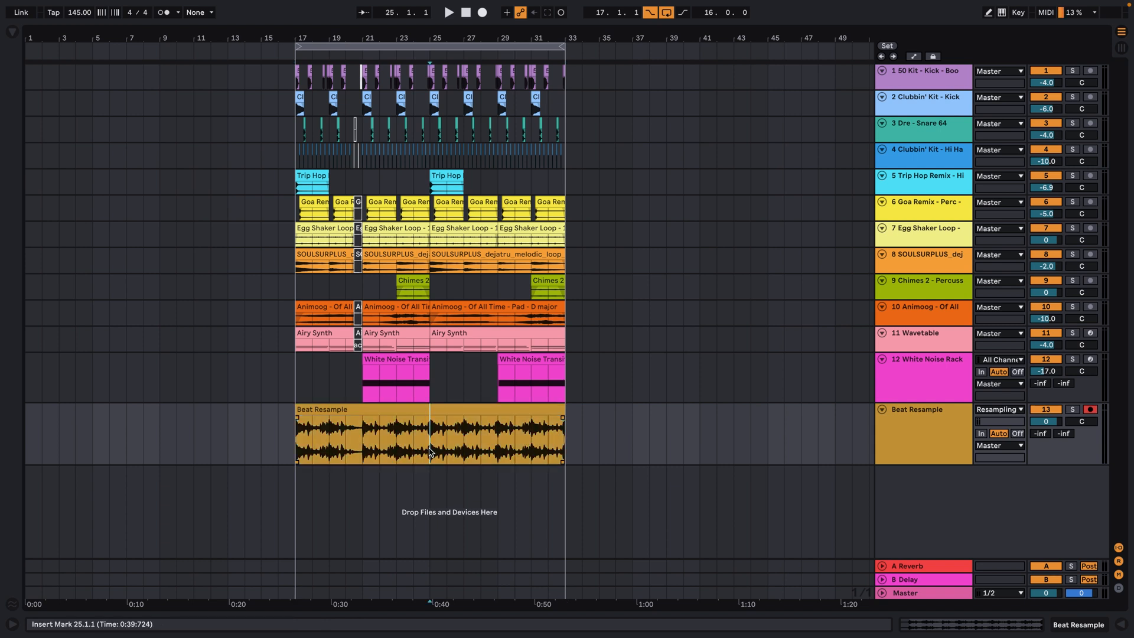
click(481, 437)
key(space)
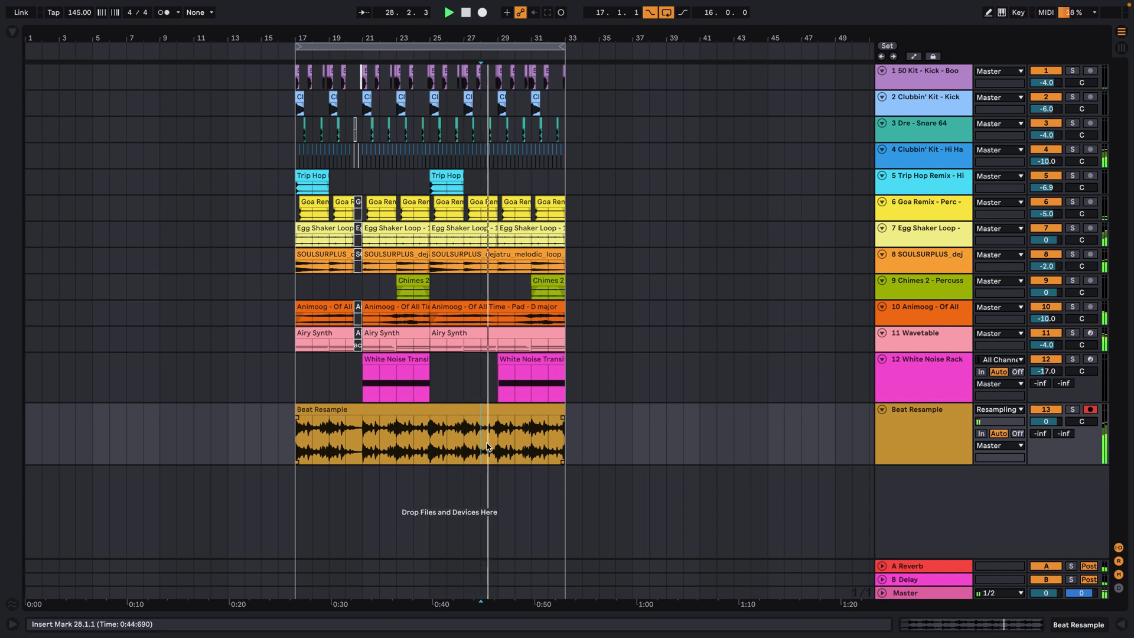
key(space)
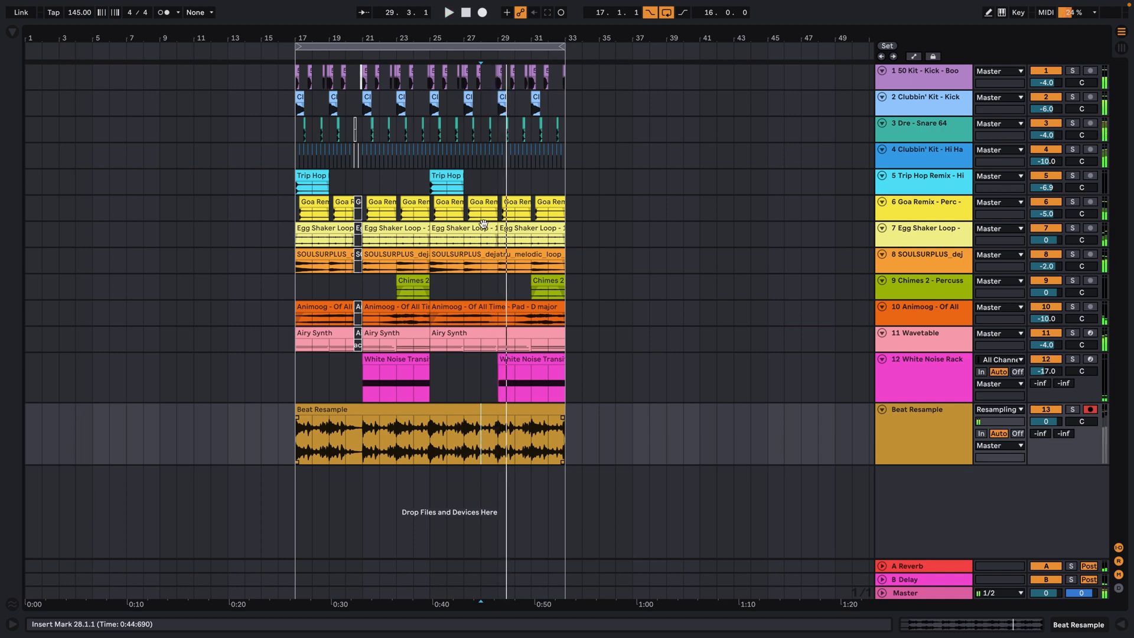
- Split the Beat Resample clip at 28.3.1 and 29.1.1 to isolate that half bar
drag(493, 37, 496, 308)
click(475, 454)
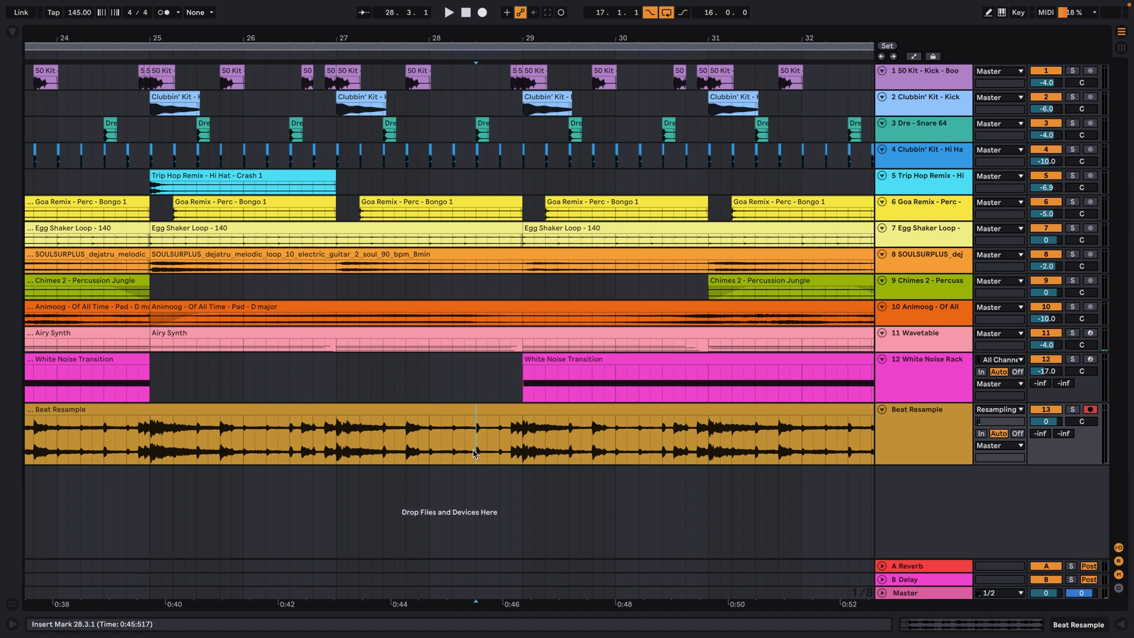
drag(495, 452, 523, 453)
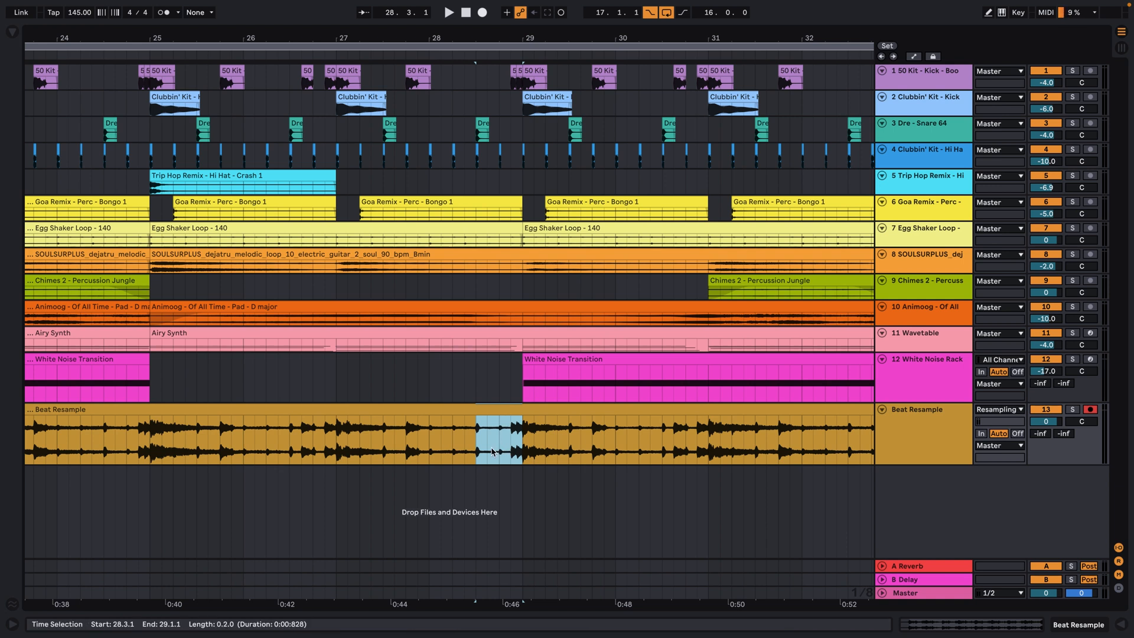
drag(482, 455, 525, 454)
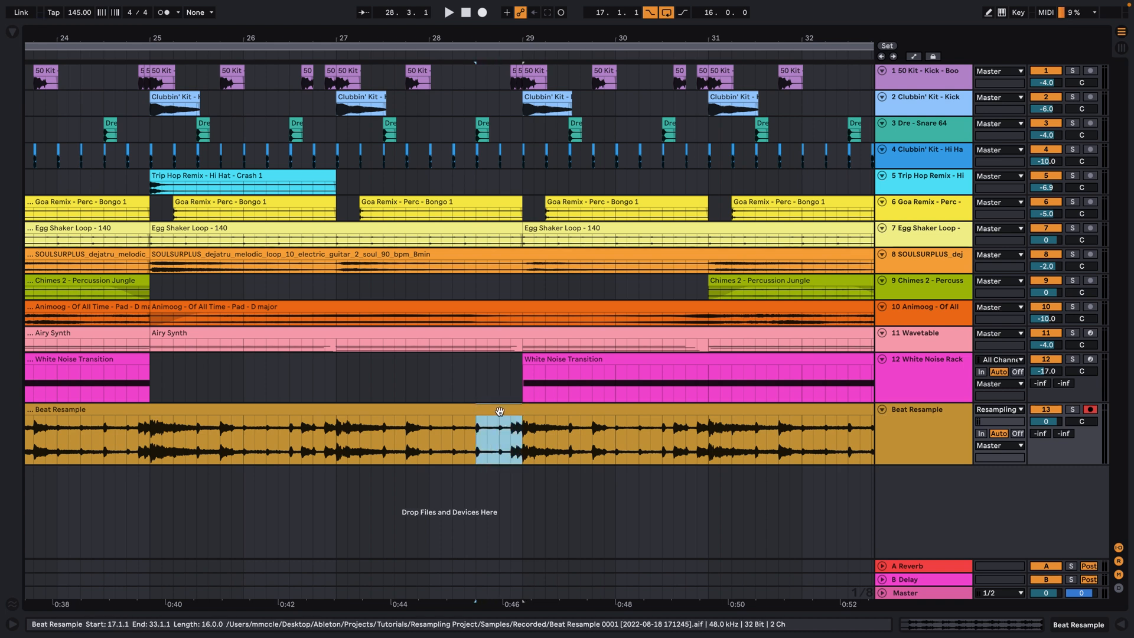
key(ctrl+e)
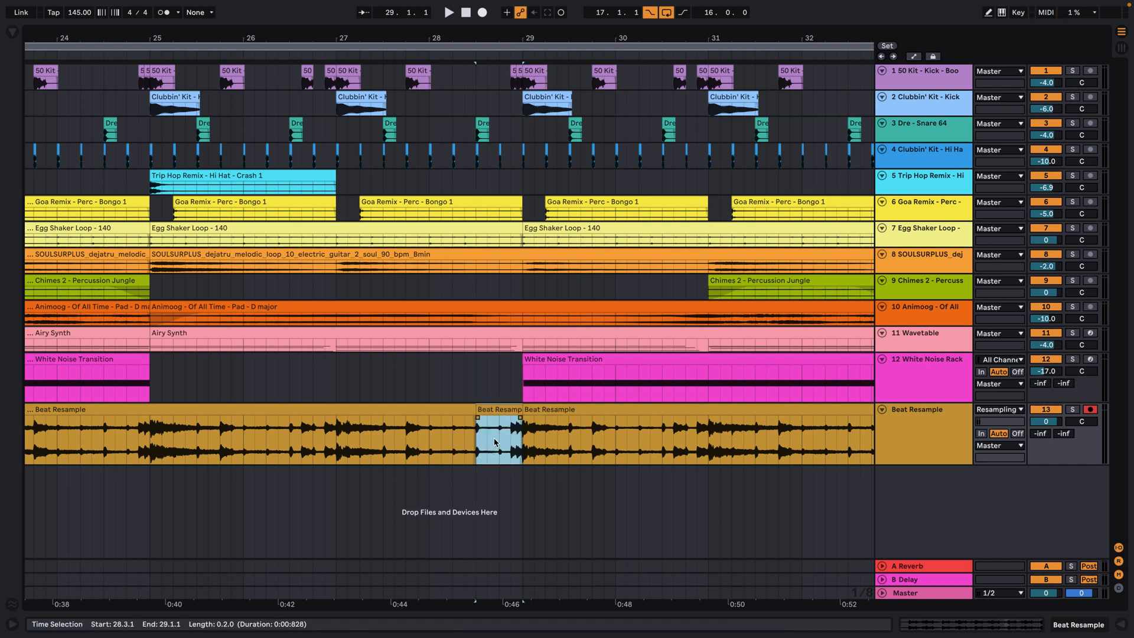
- Deactivate all parts of the Beat Resample recording except the half-bar clip from 28.3.1 to 29.1.1
drag(419, 34, 419, 6)
drag(334, 455, 97, 452)
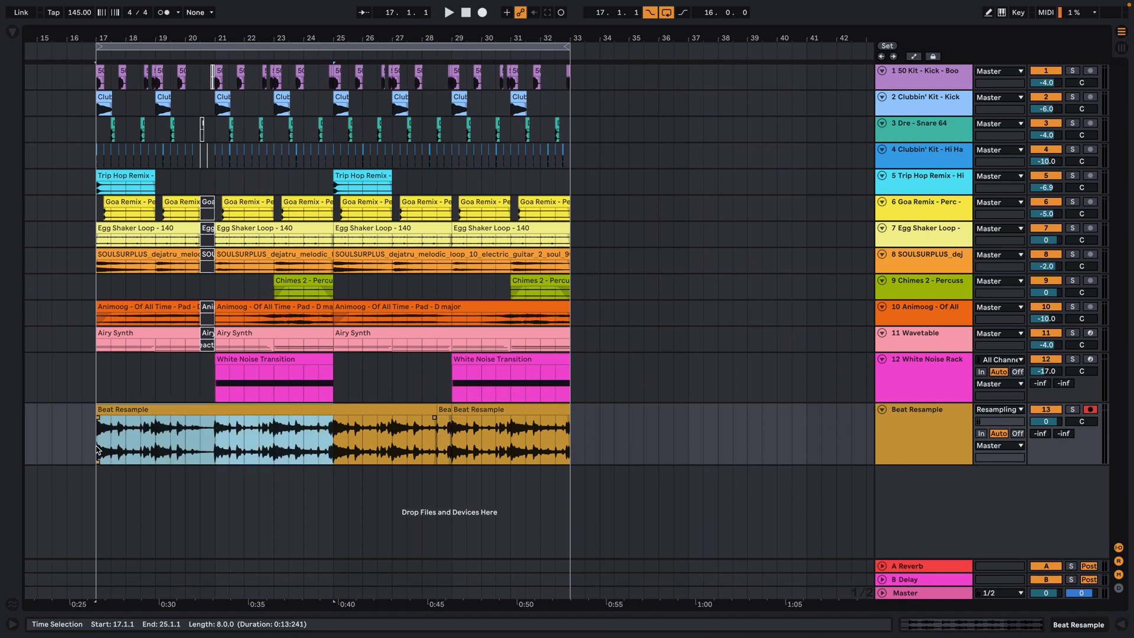
click(202, 412)
drag(202, 412, 217, 409)
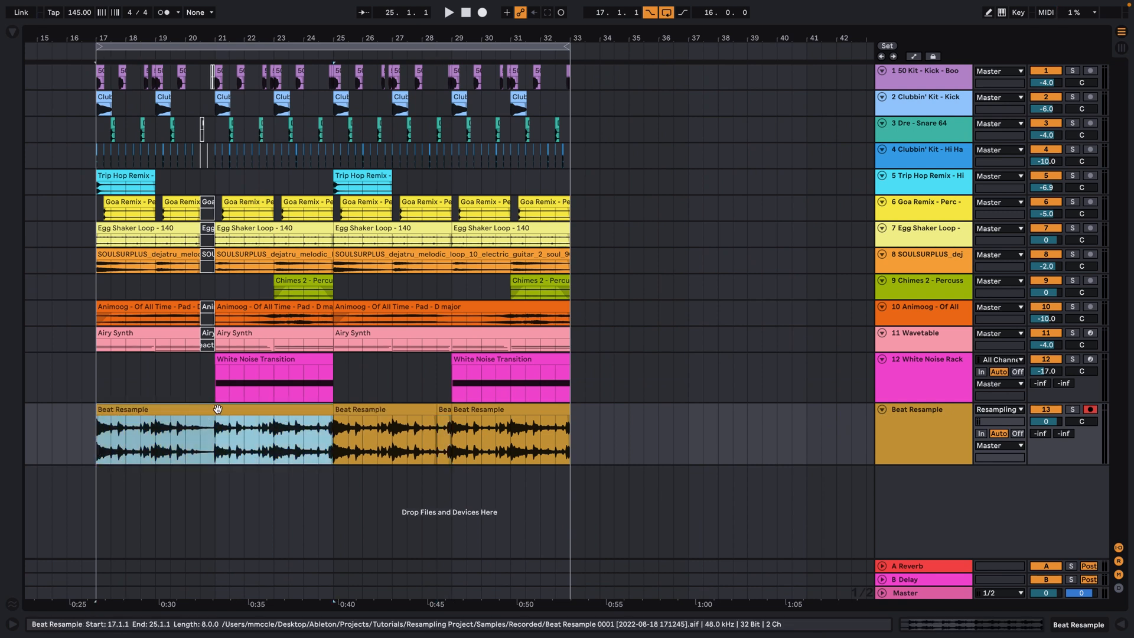
key(0)
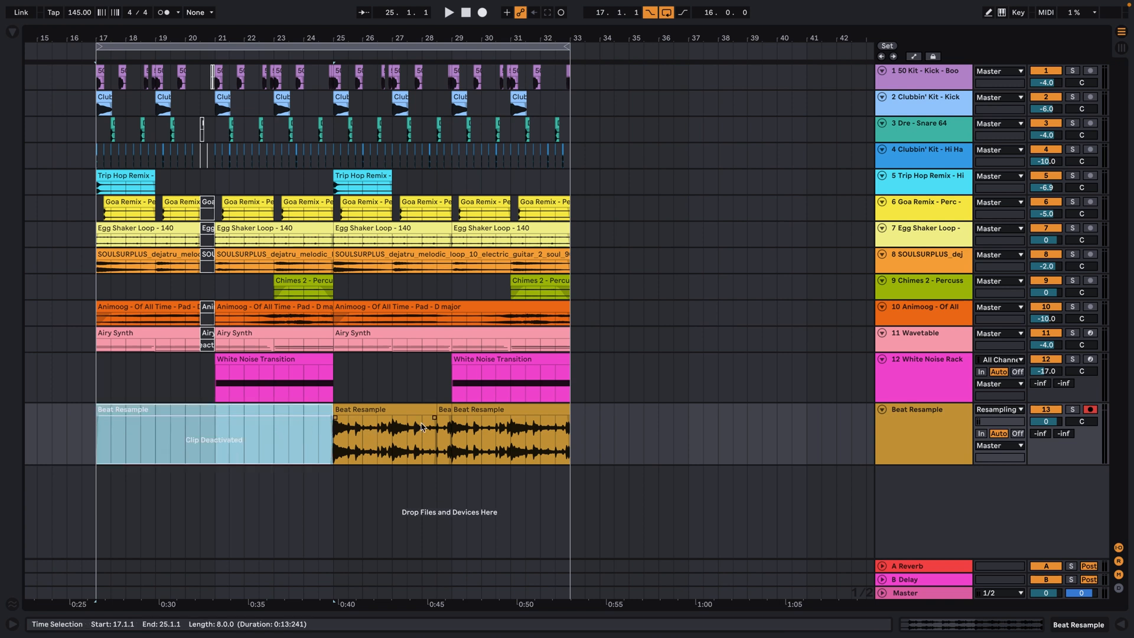
click(472, 407)
key(0)
click(408, 410)
key(0)
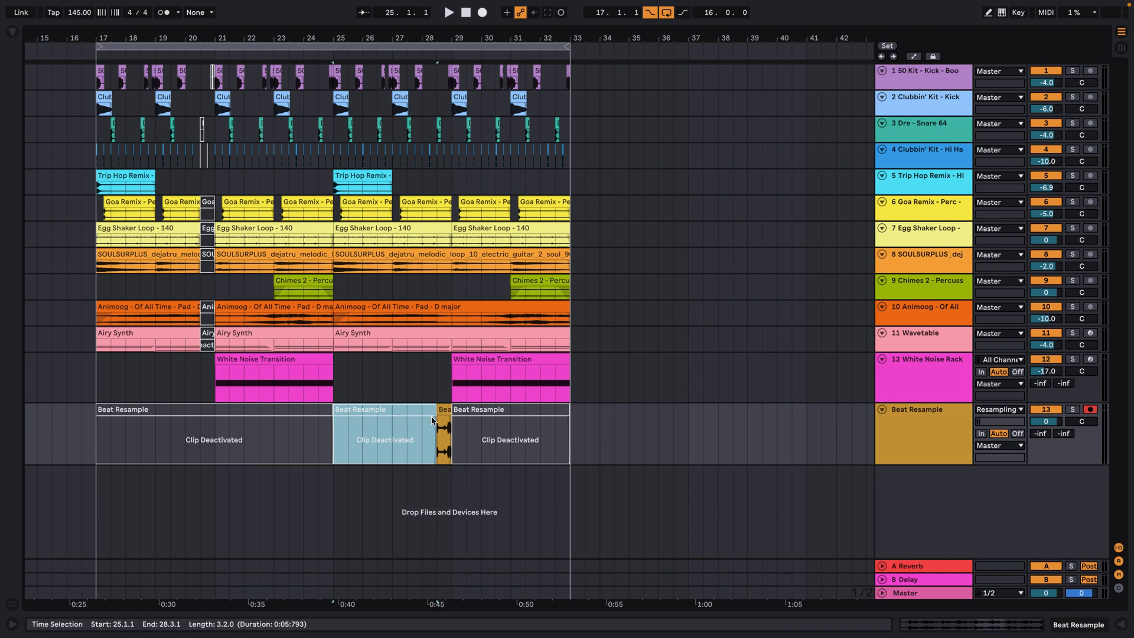
- Set the half-bar Beat Resample clip's warp mode to Texture and double its tempo to 290 BPM
double_click(443, 431)
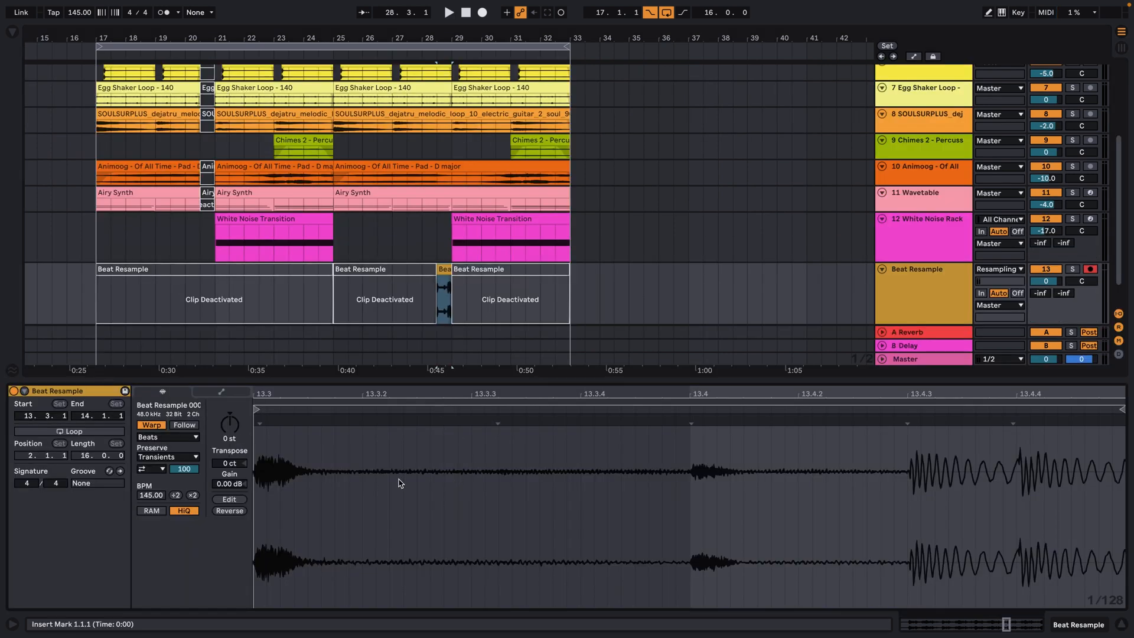
drag(444, 35, 444, 101)
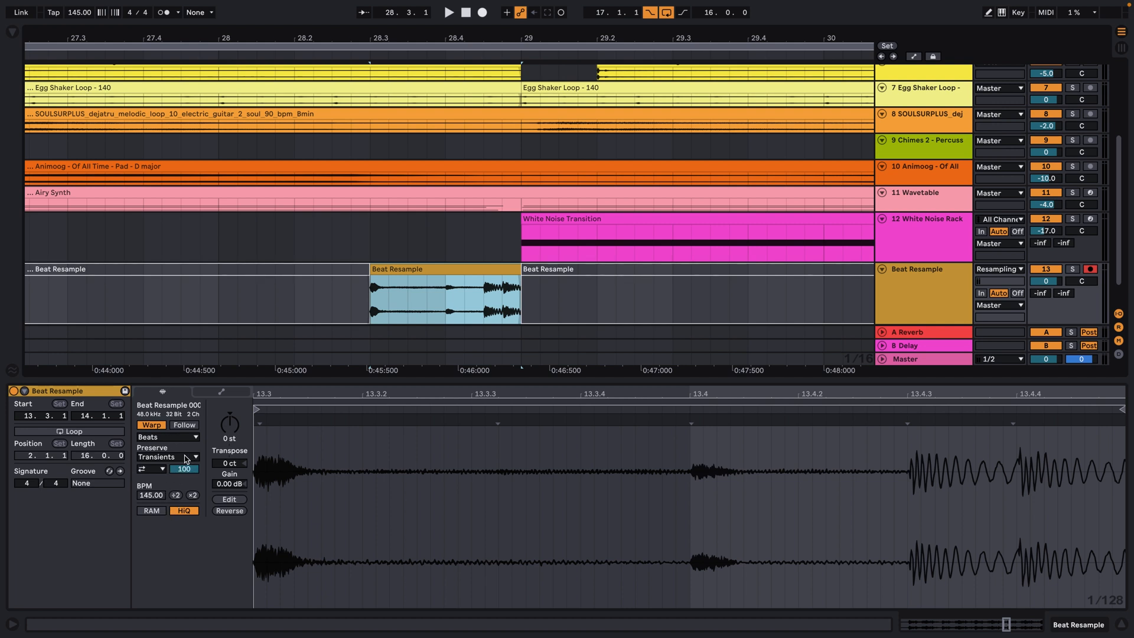
click(167, 437)
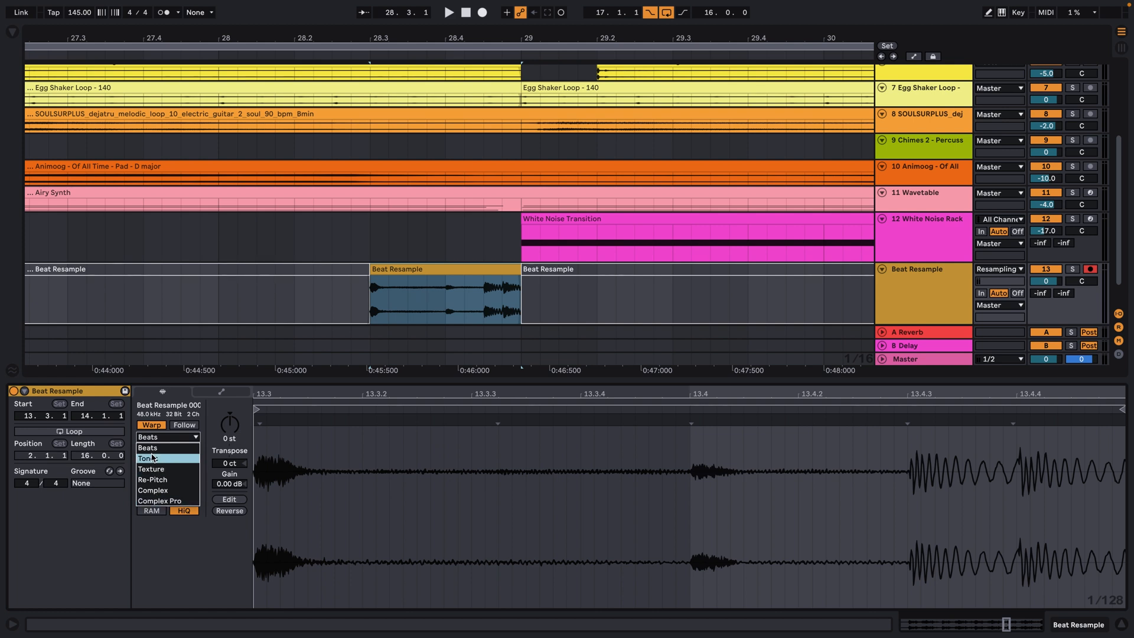
click(147, 470)
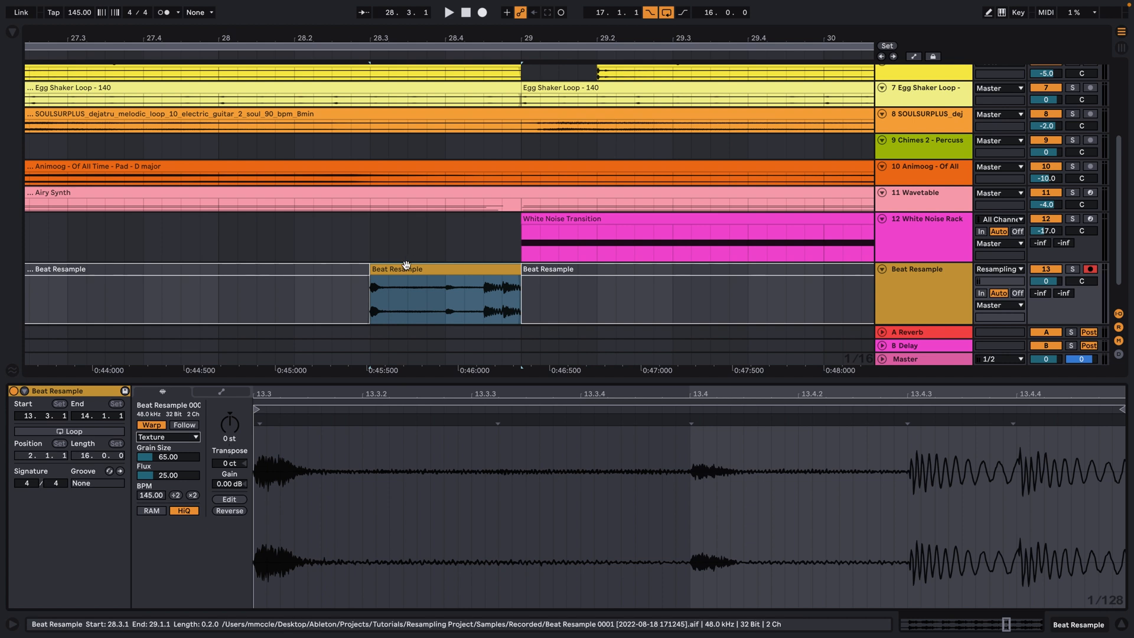
click(193, 495)
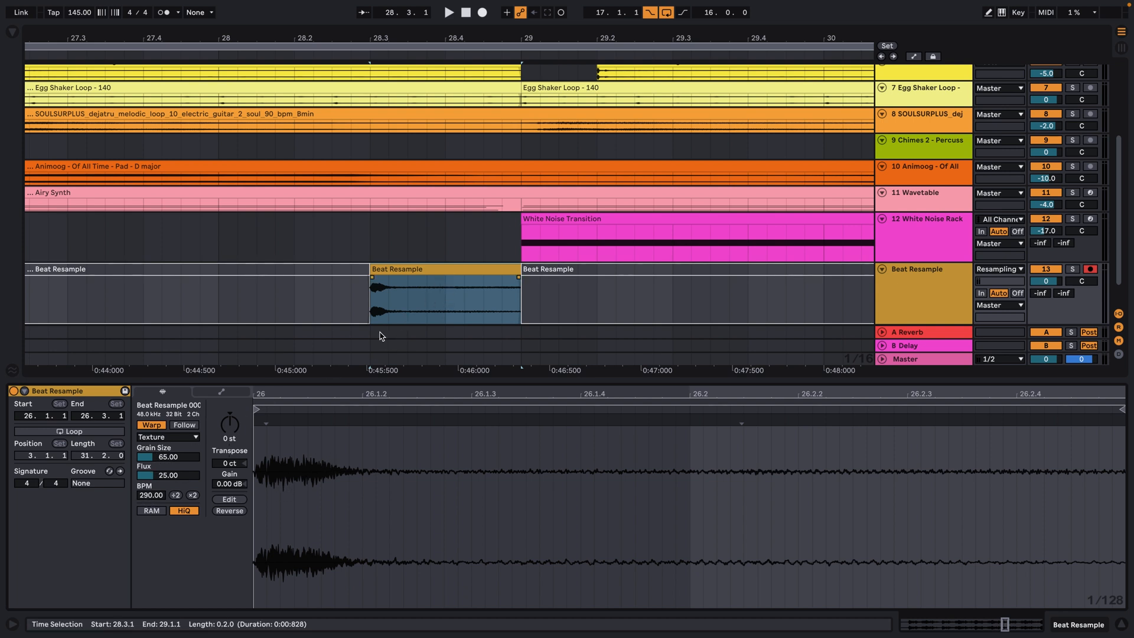
- Raise the half-bar Beat Resample clip's gain to 6.25 dB and play the clip
drag(230, 483, 230, 455)
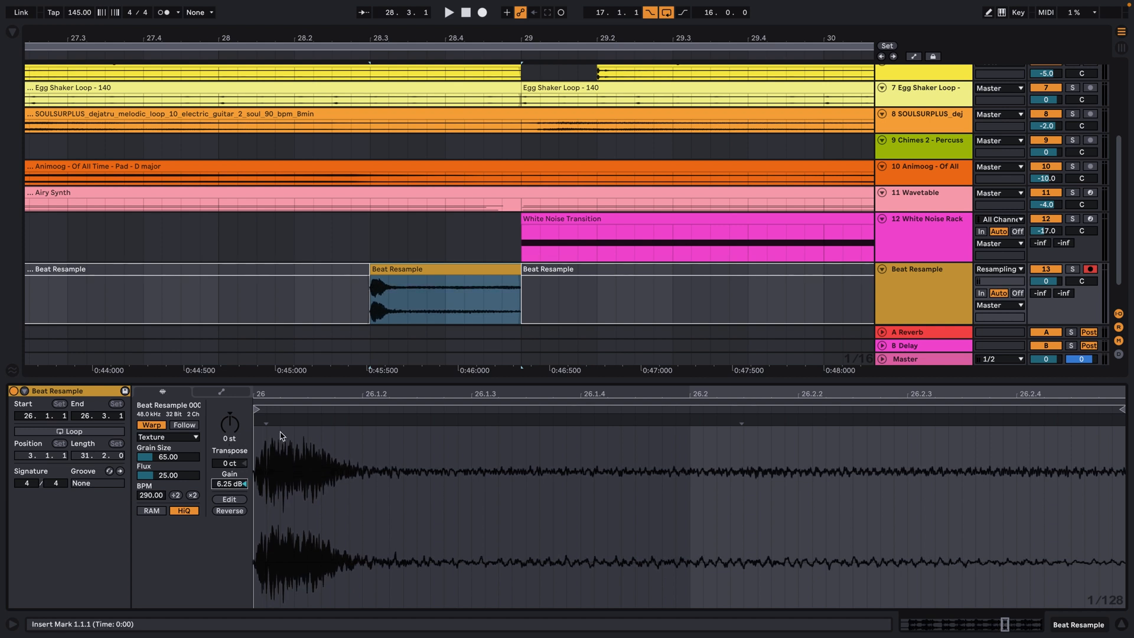
click(387, 269)
key(space)
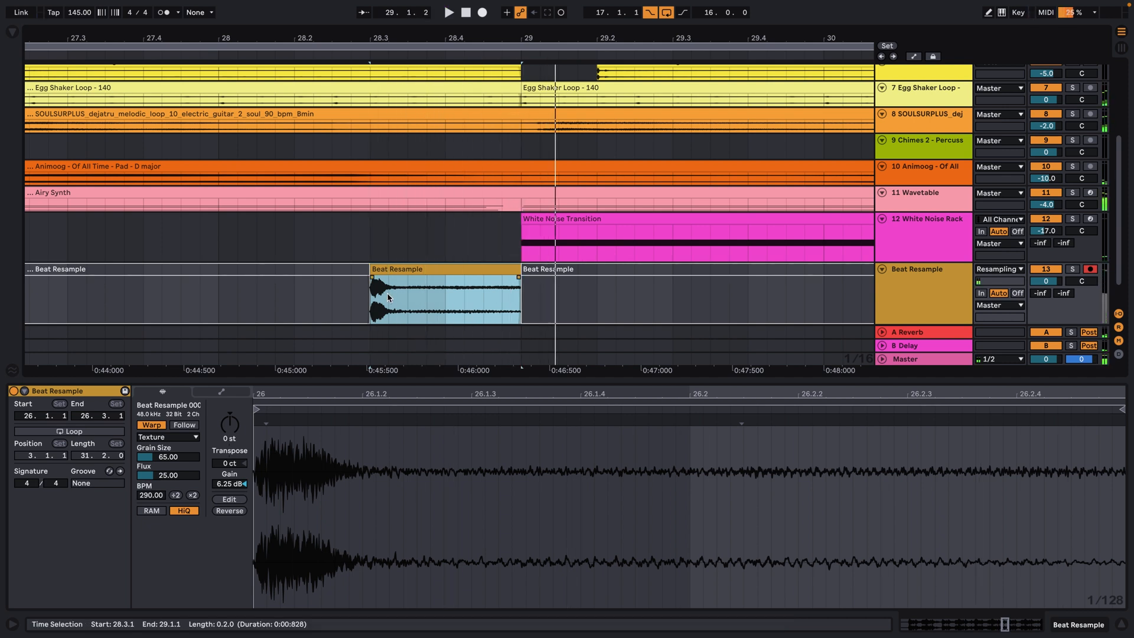
- Deactivate the material on tracks 1 to 12 between 28.3.1 and 29.1.1, leaving only the resampled clip active there
key(minus)
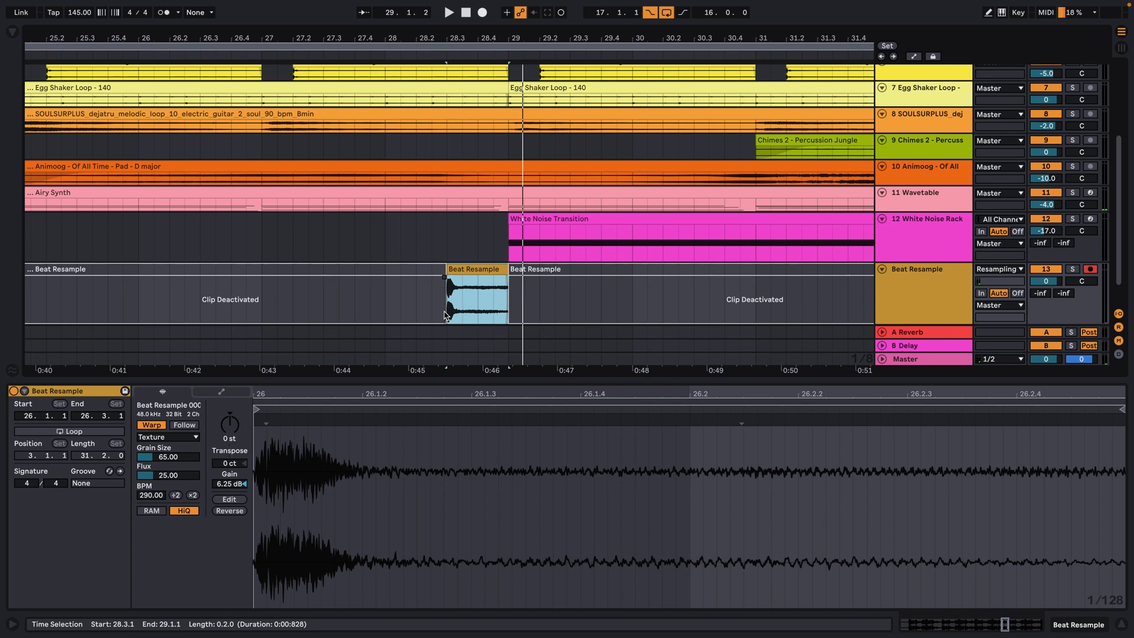
key(minus)
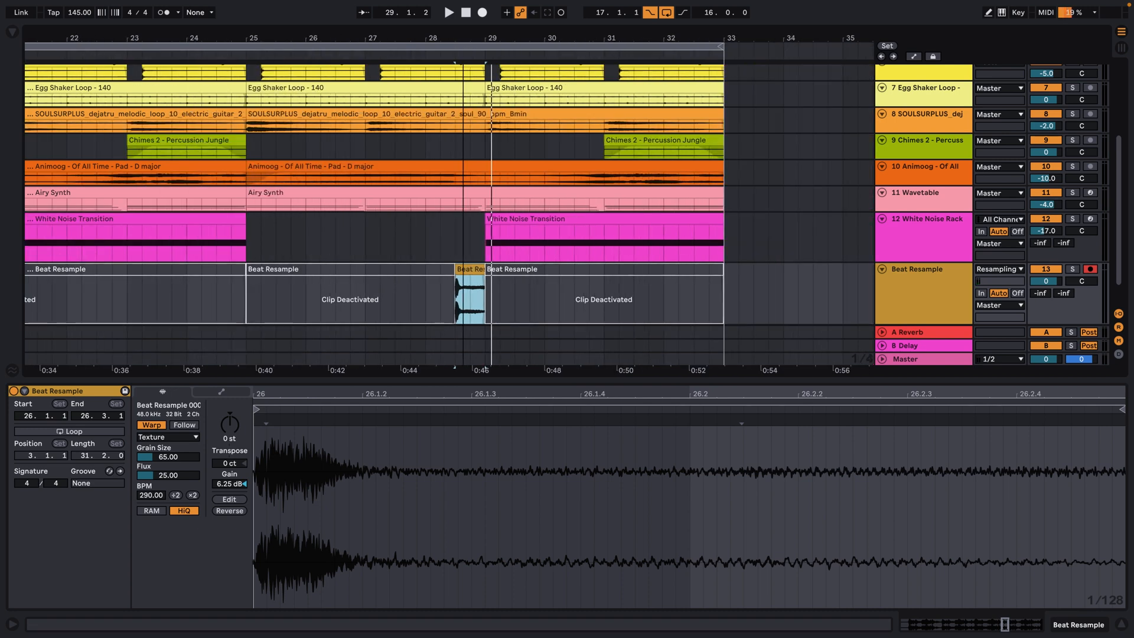
scroll(461, 177, up, 2)
drag(481, 280, 455, 125)
key(0)
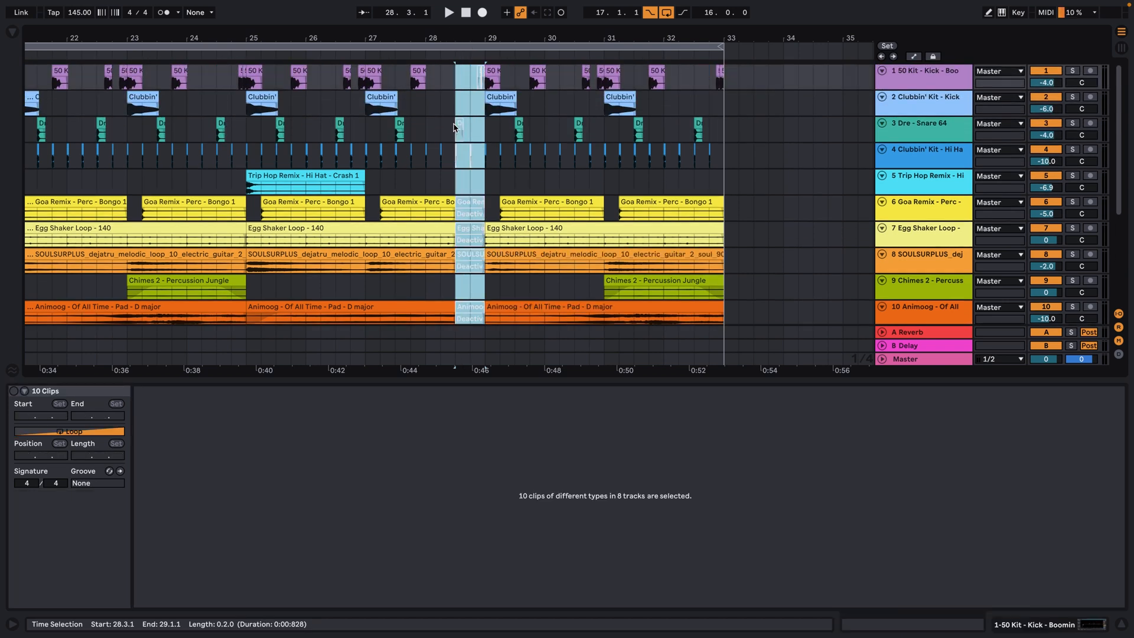
- Play the arrangement from bar 27 to hear the resampled half bar in context
scroll(463, 221, down, 5)
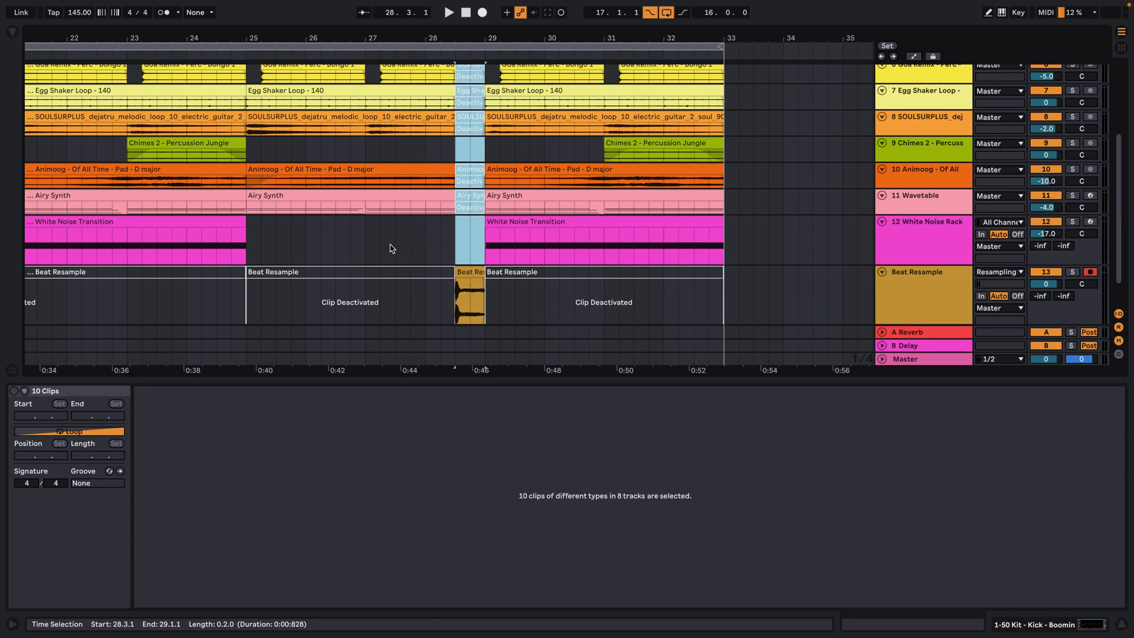
click(366, 247)
key(space)
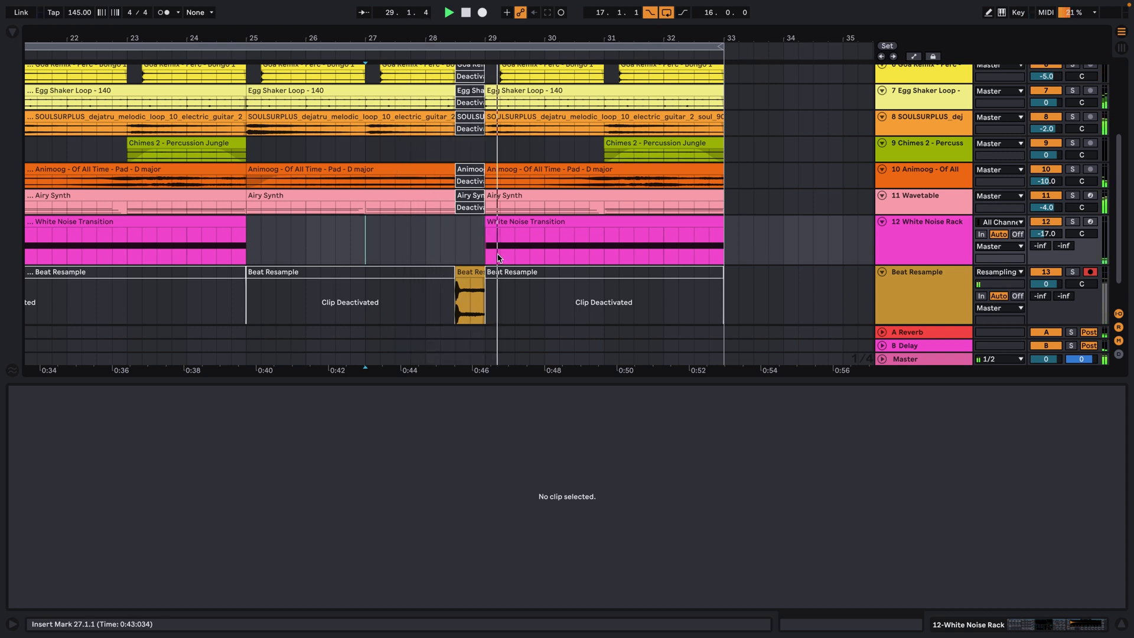
- Reverse the half-bar Beat Resample clip at 28.3.1 and play the arrangement from bar 28 to hear it in context
click(473, 275)
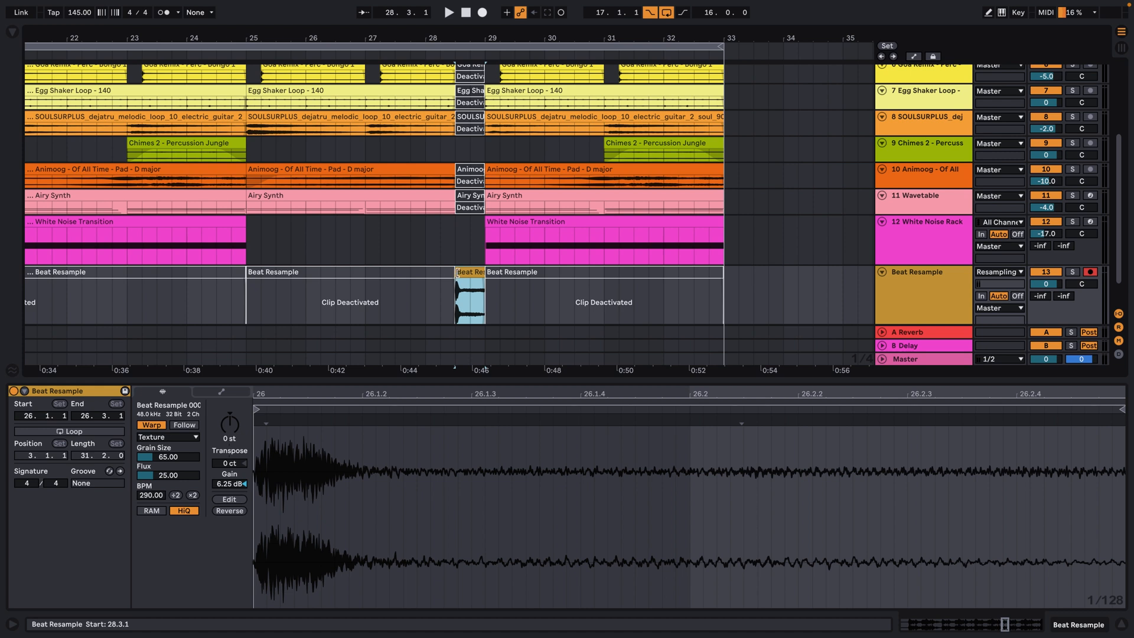
click(229, 511)
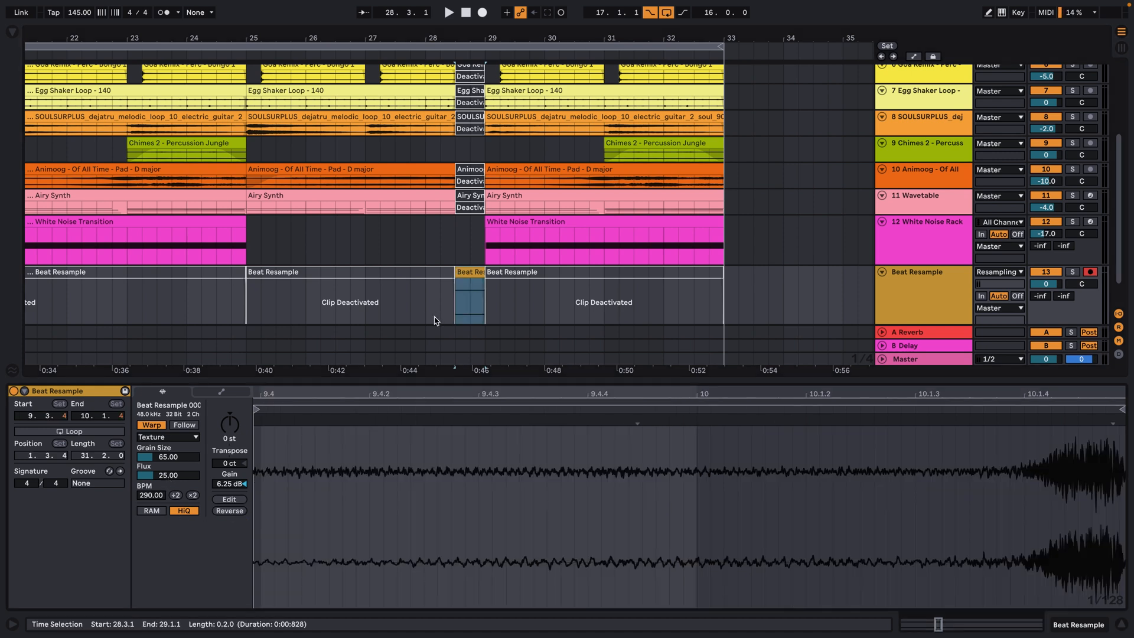
click(424, 254)
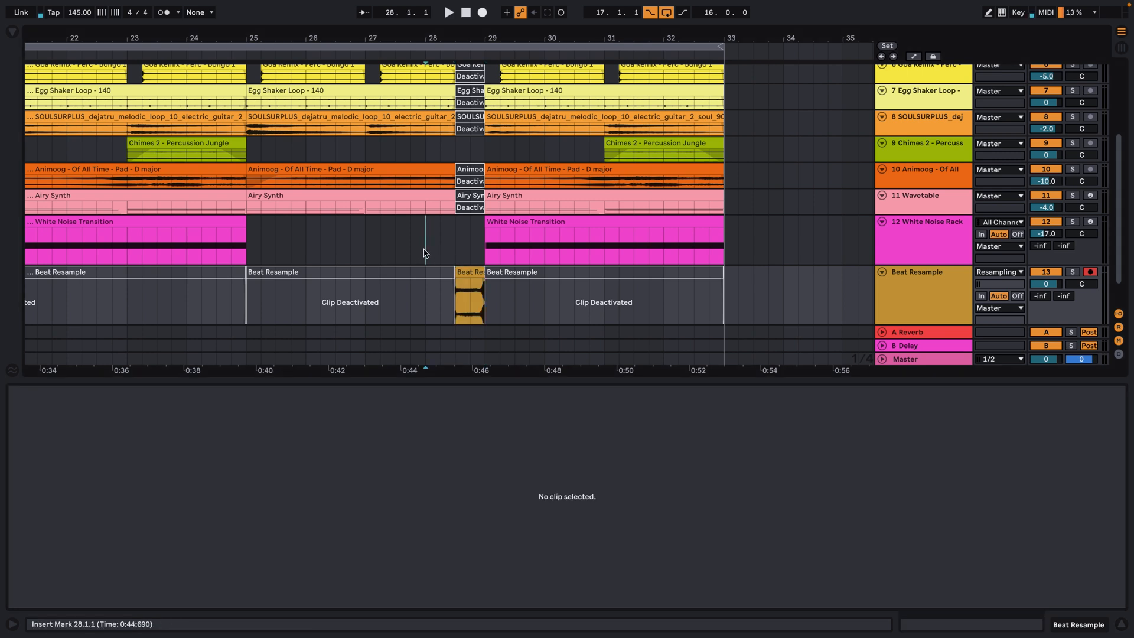
key(space)
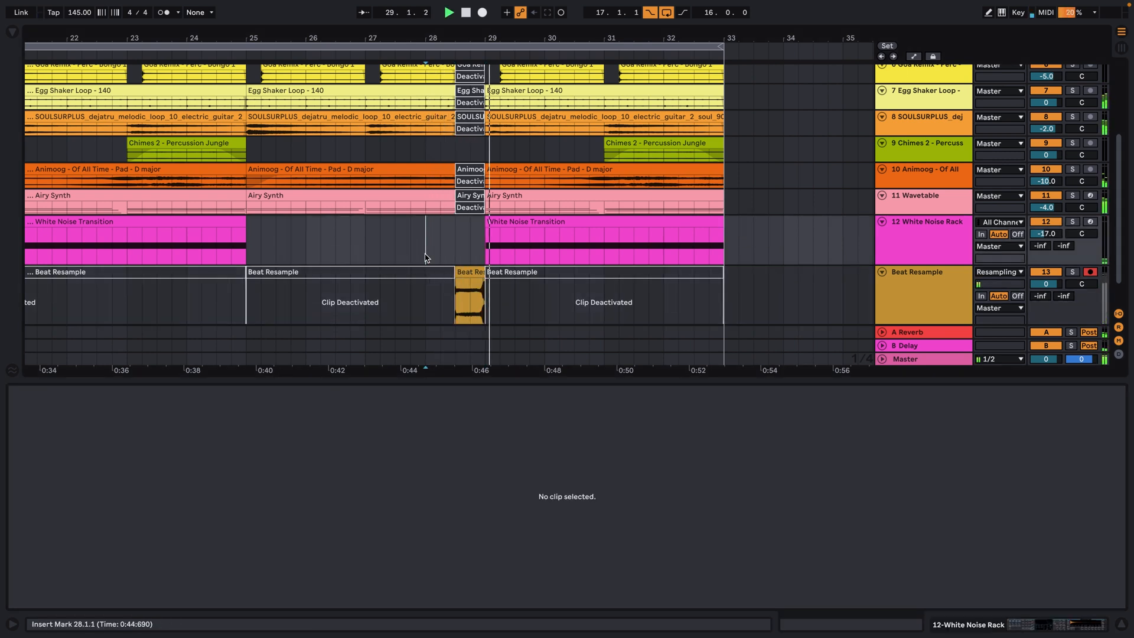
key(space)
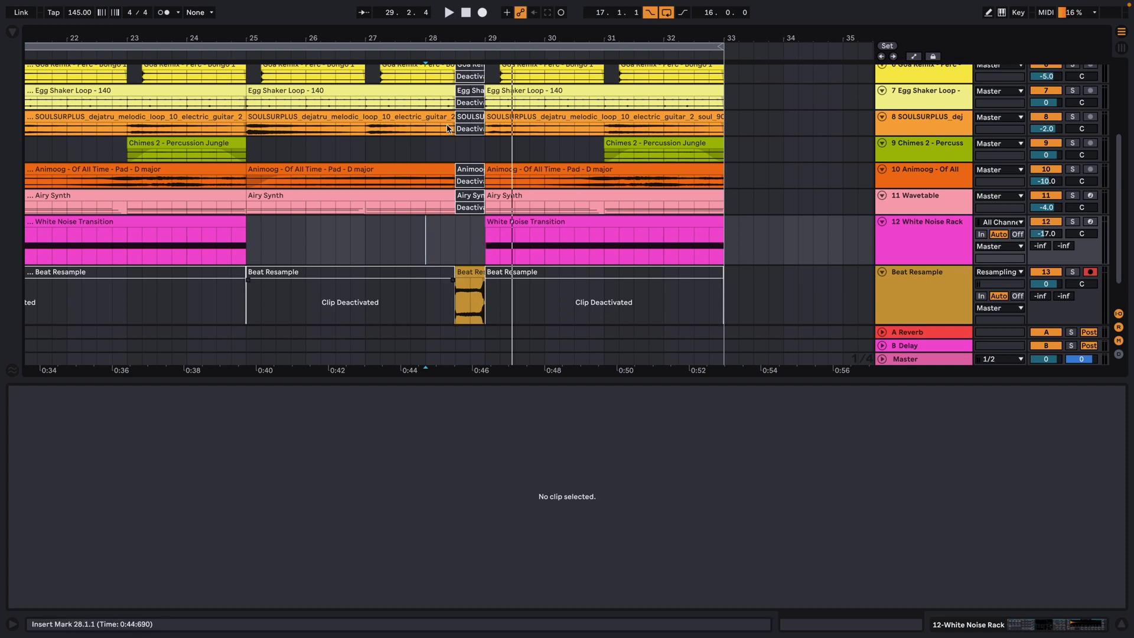
- Reactivate the deactivated Beat Resample clip spanning bars 17 to 25
drag(441, 38, 612, 12)
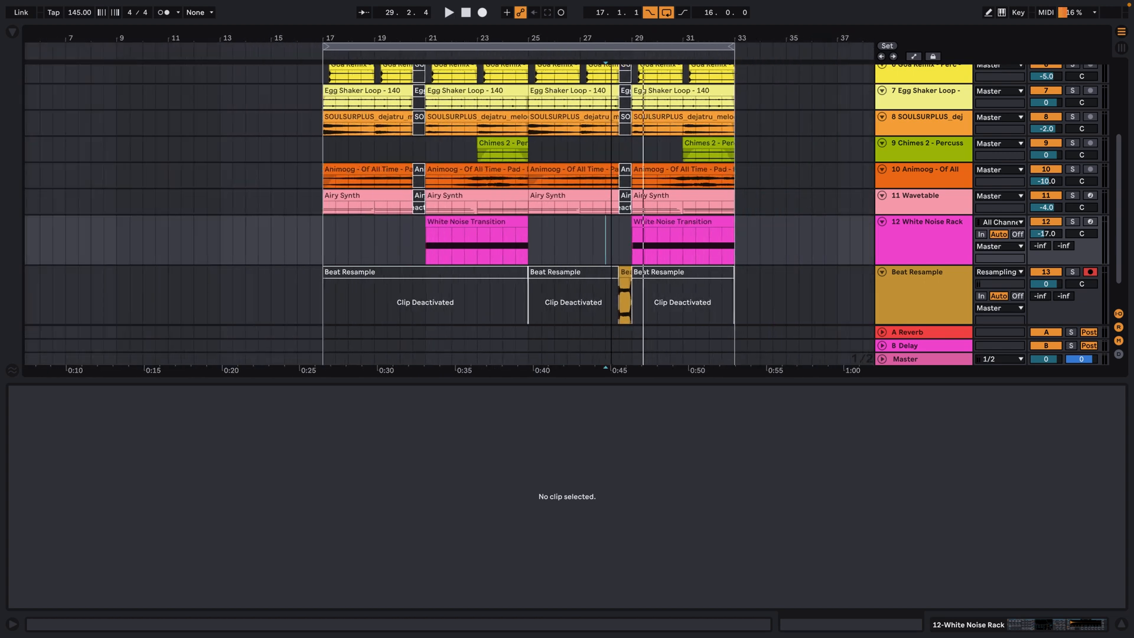
click(456, 272)
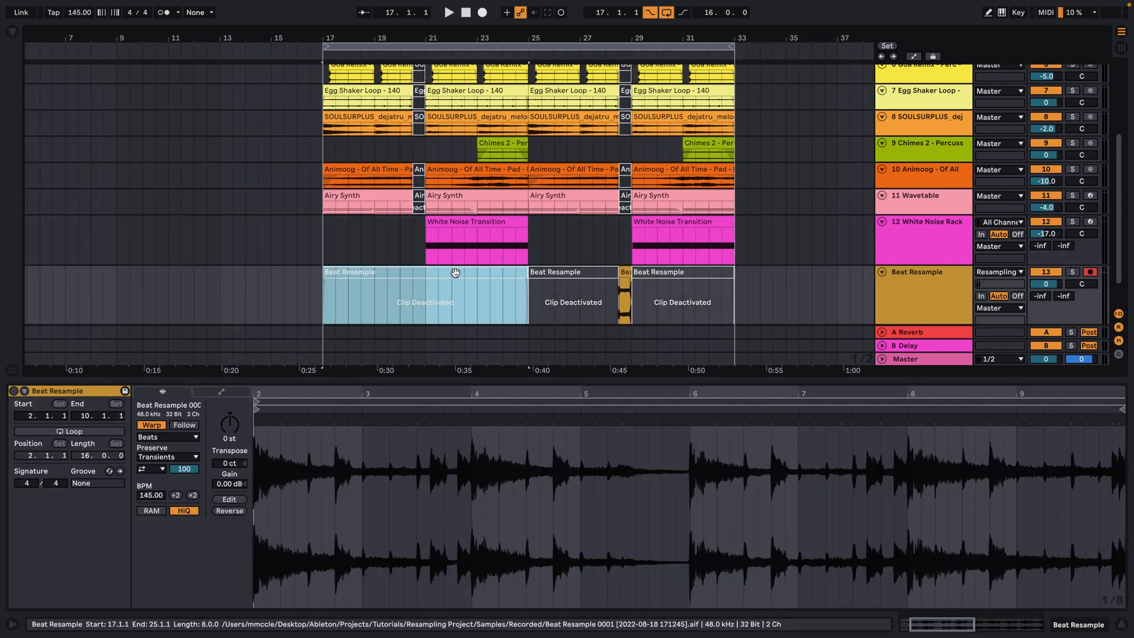
key(0)
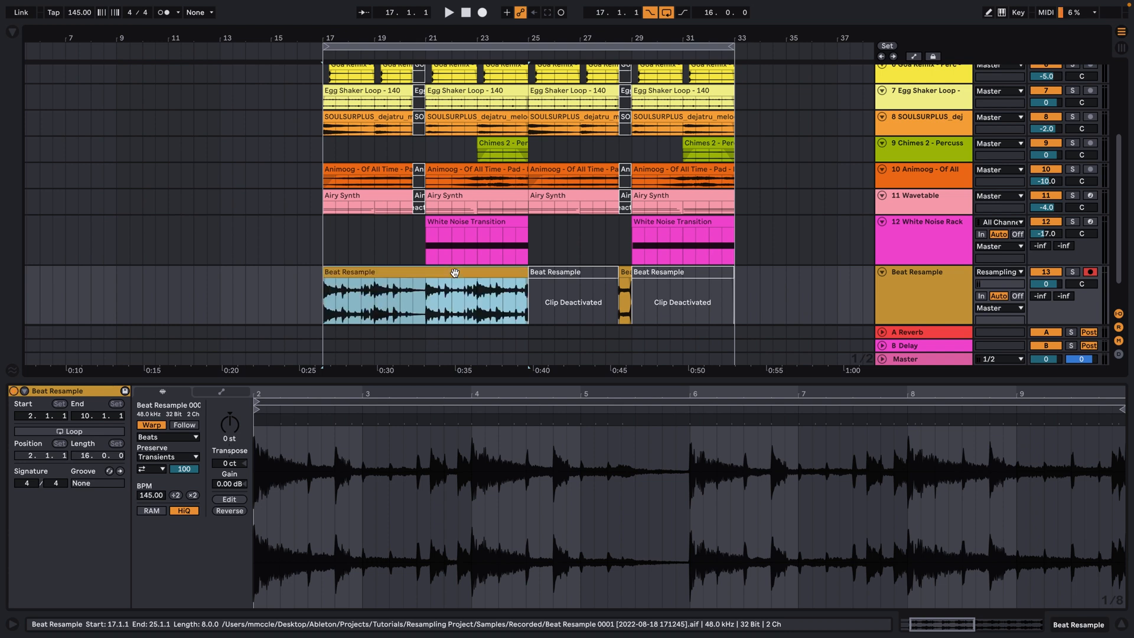
- Halve the reactivated Beat Resample clip's tempo to 72.50 BPM and loop it out to bar 25
click(176, 497)
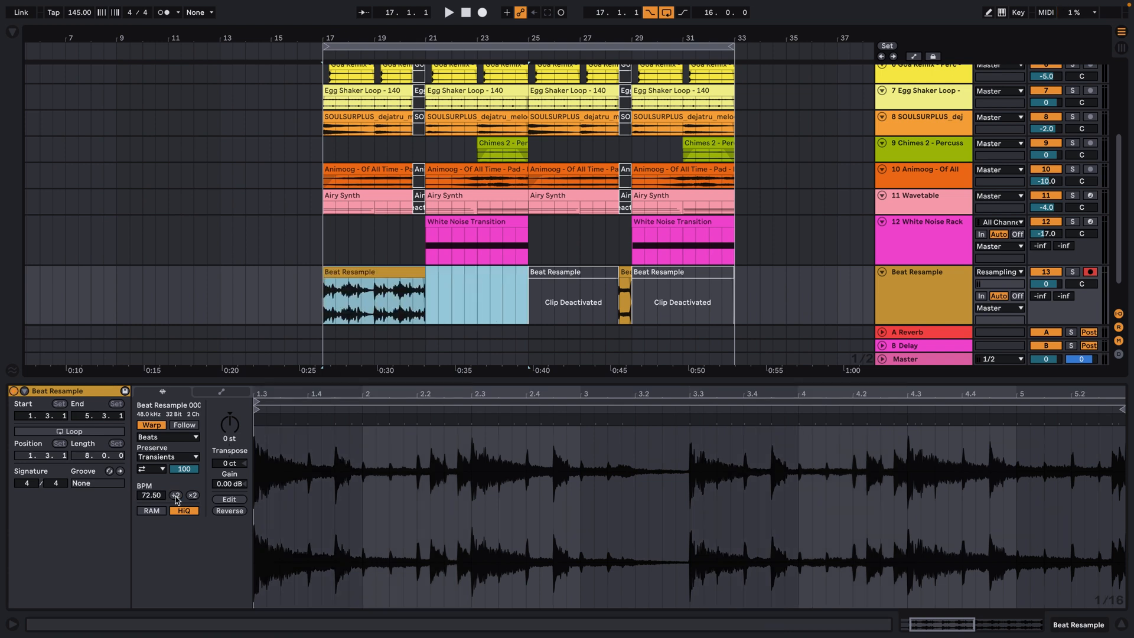
click(74, 432)
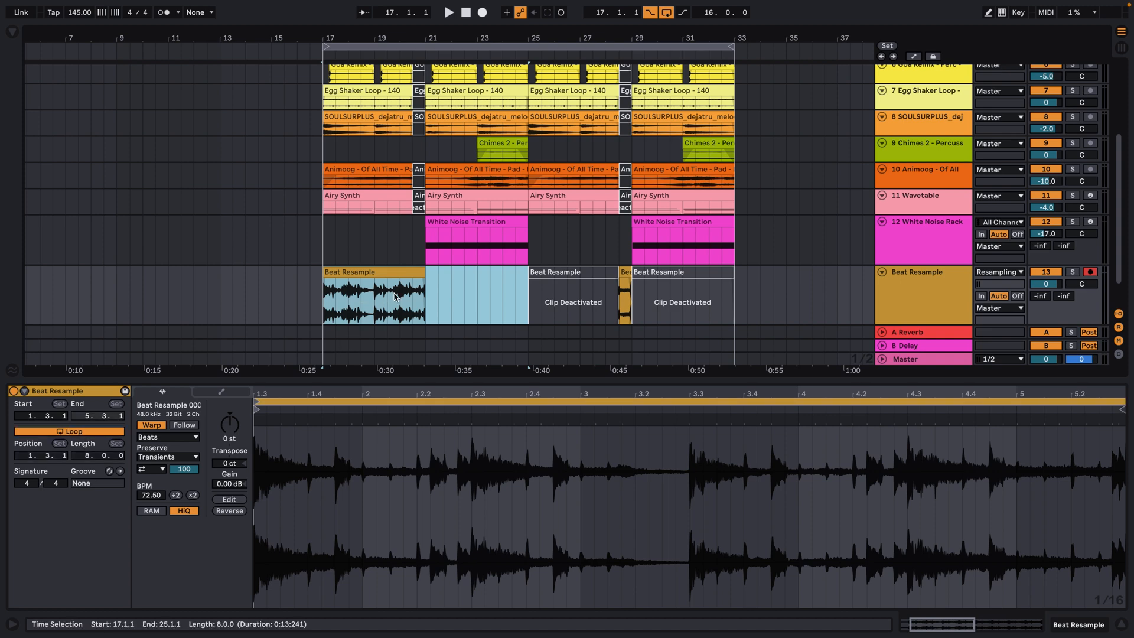
drag(425, 271, 528, 271)
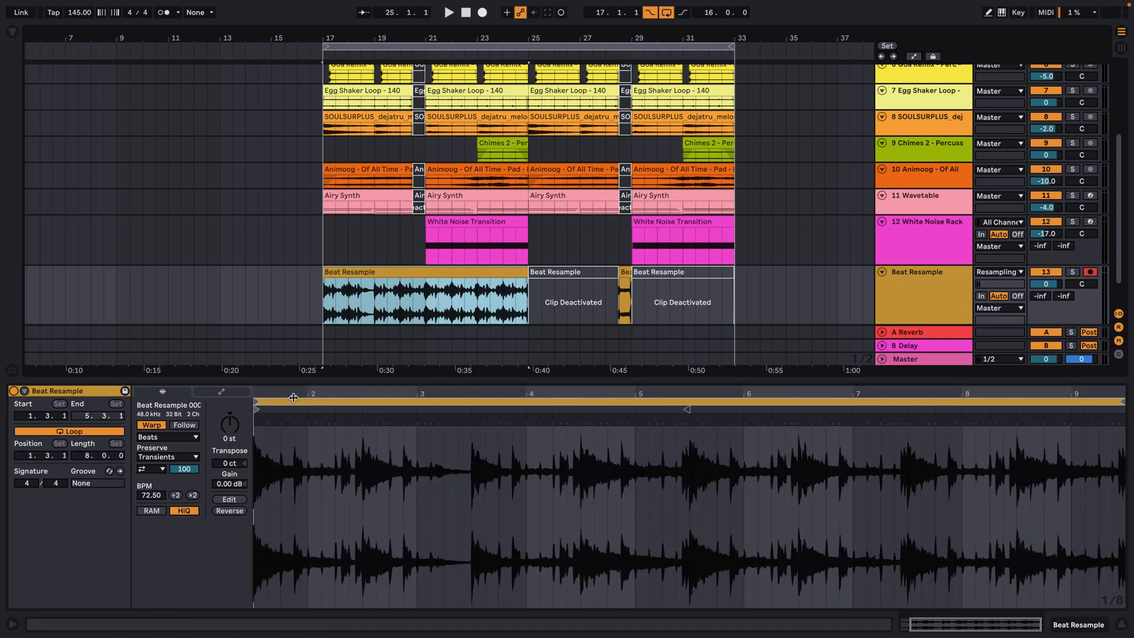
- In Beats warp mode, preserve 1/8 divisions, turn the transient loop mode off and set the transient envelope to 20
click(165, 438)
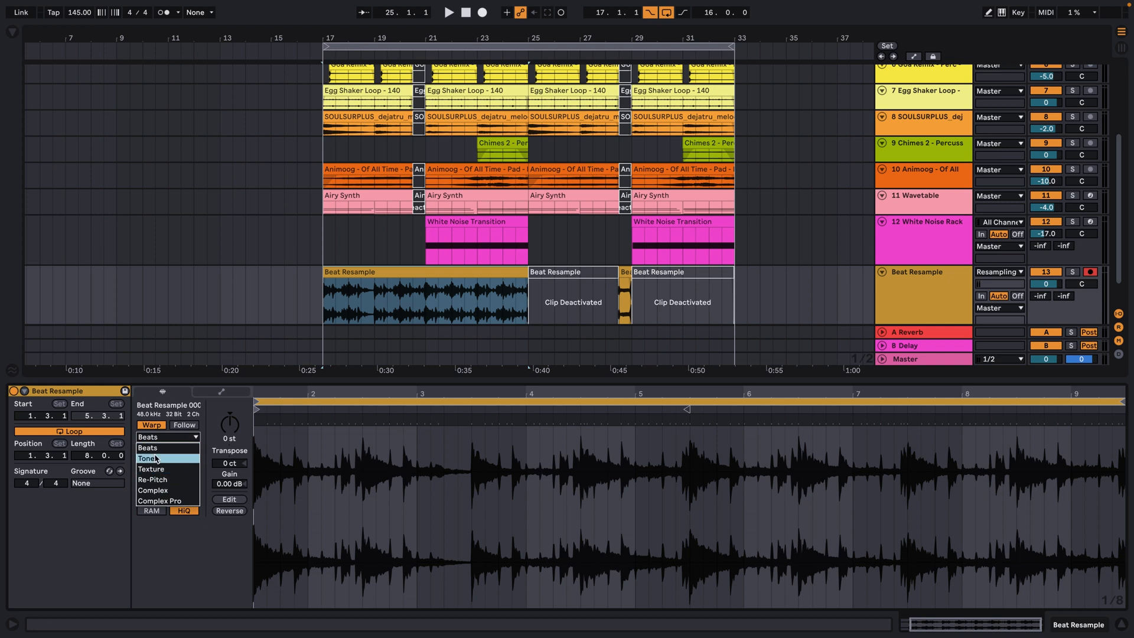
click(152, 449)
click(155, 458)
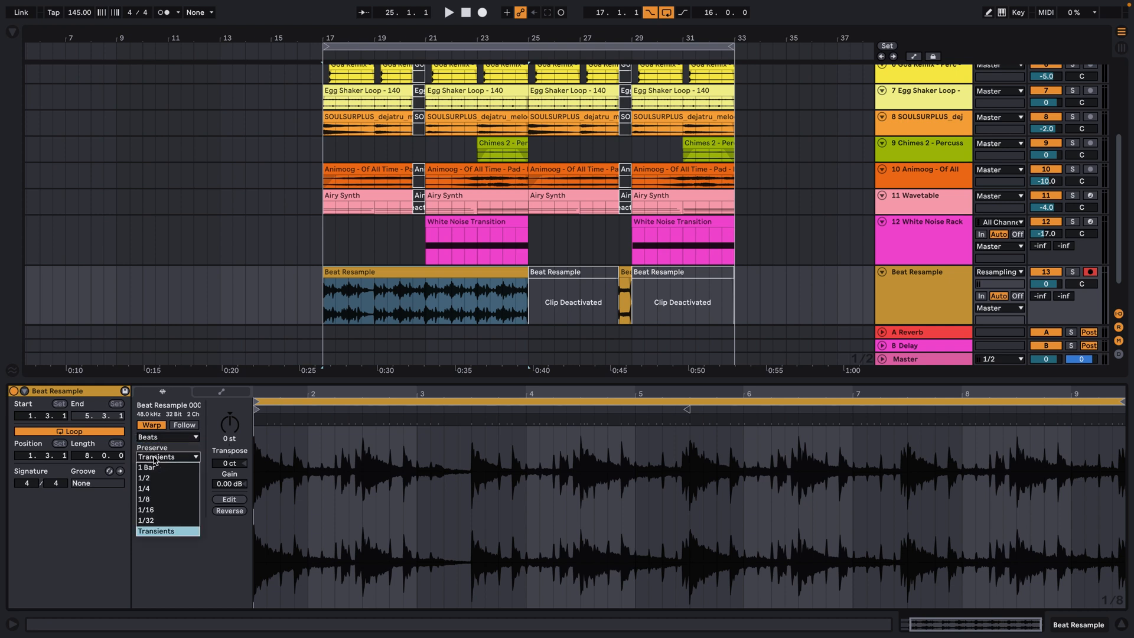
click(145, 501)
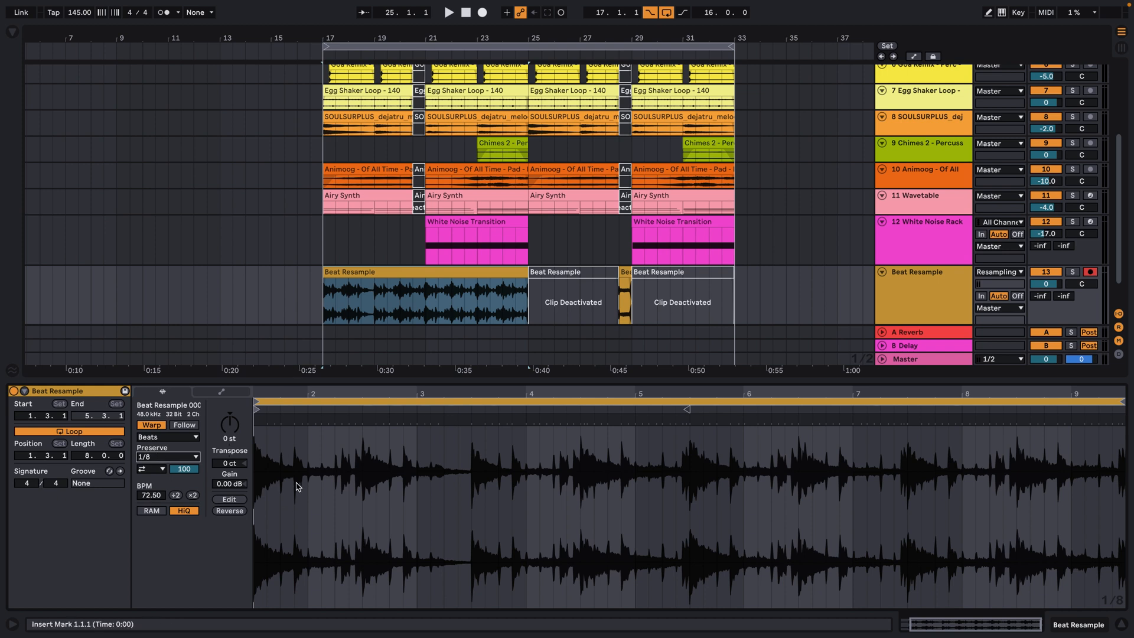
click(156, 471)
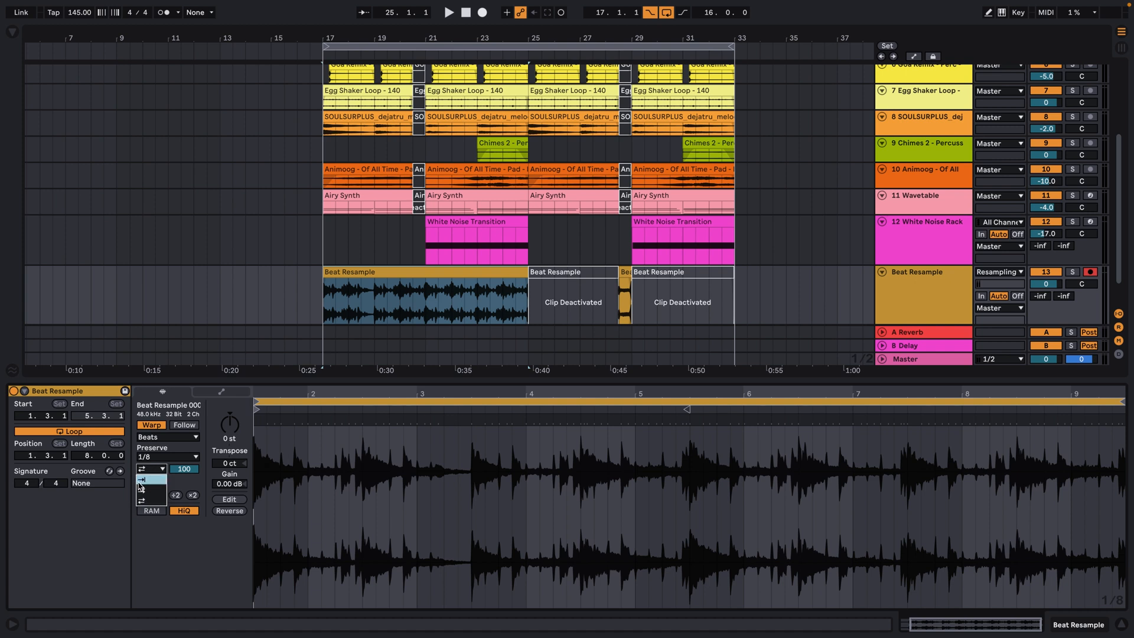
click(145, 481)
drag(182, 472, 182, 498)
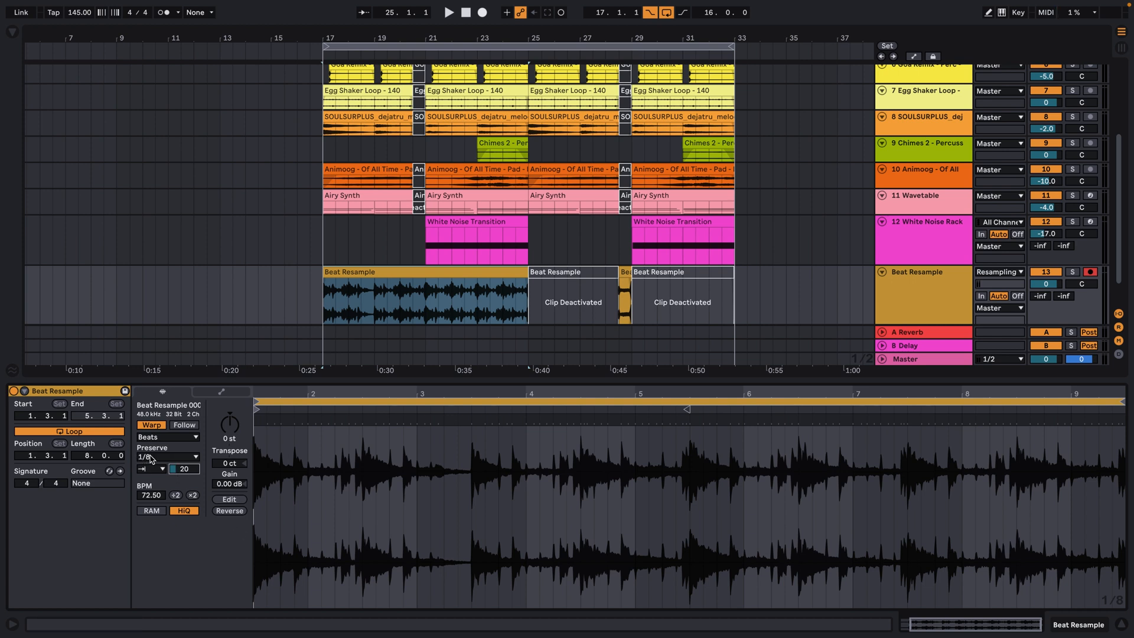
- Play the double-speed Beat Resample clip from bar 17, first with all tracks and with its track soloed
click(363, 272)
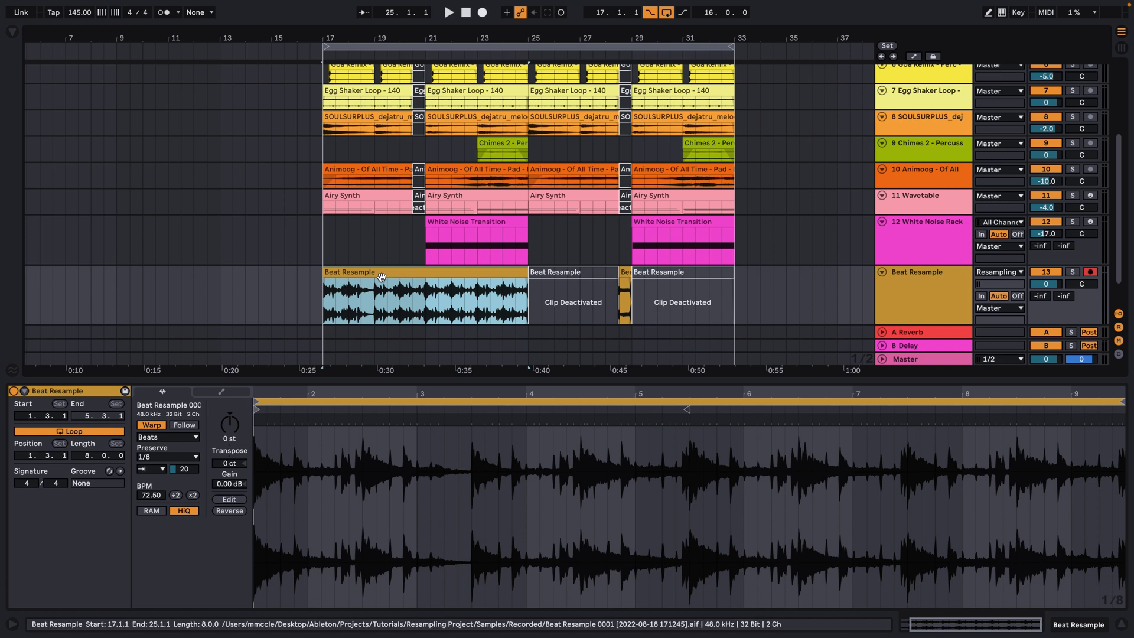
key(space)
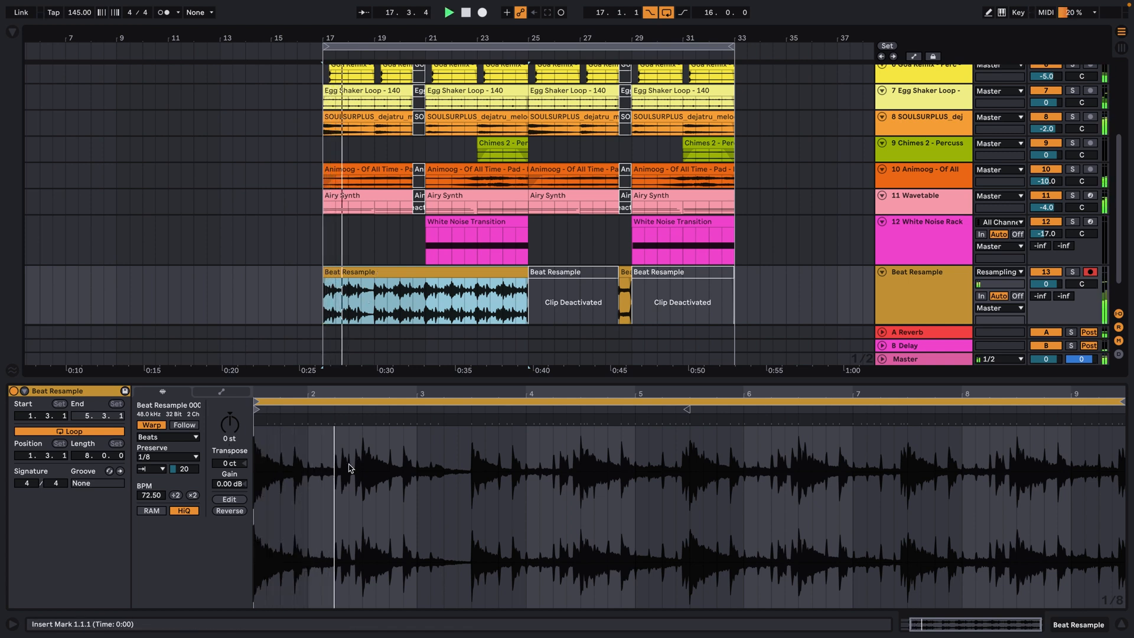
click(1072, 271)
key(space)
key(space)
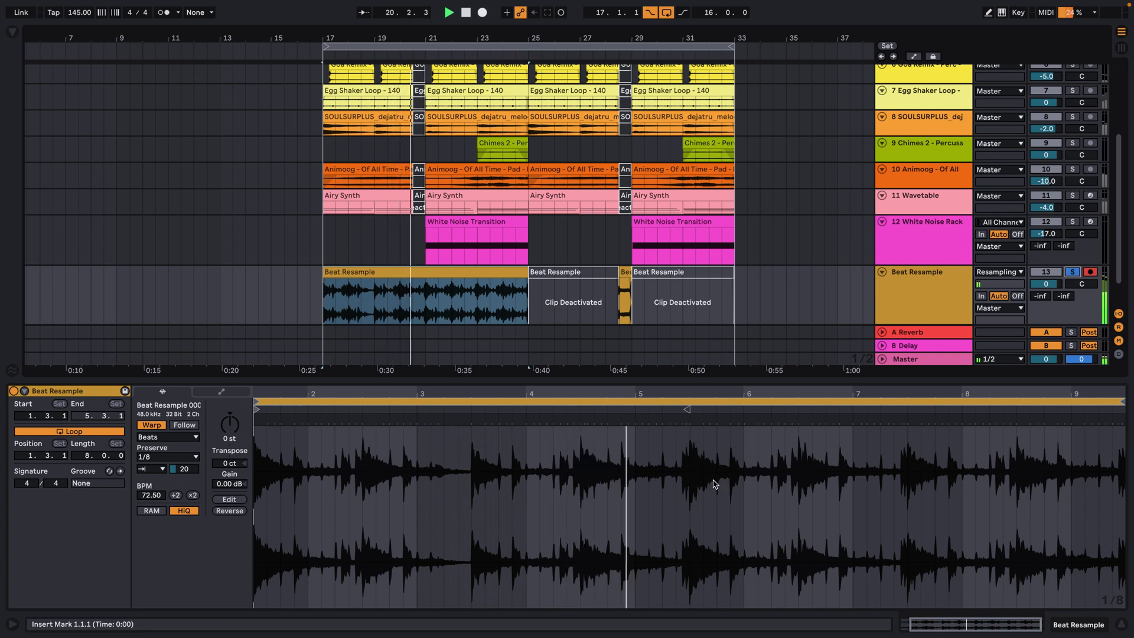
key(space)
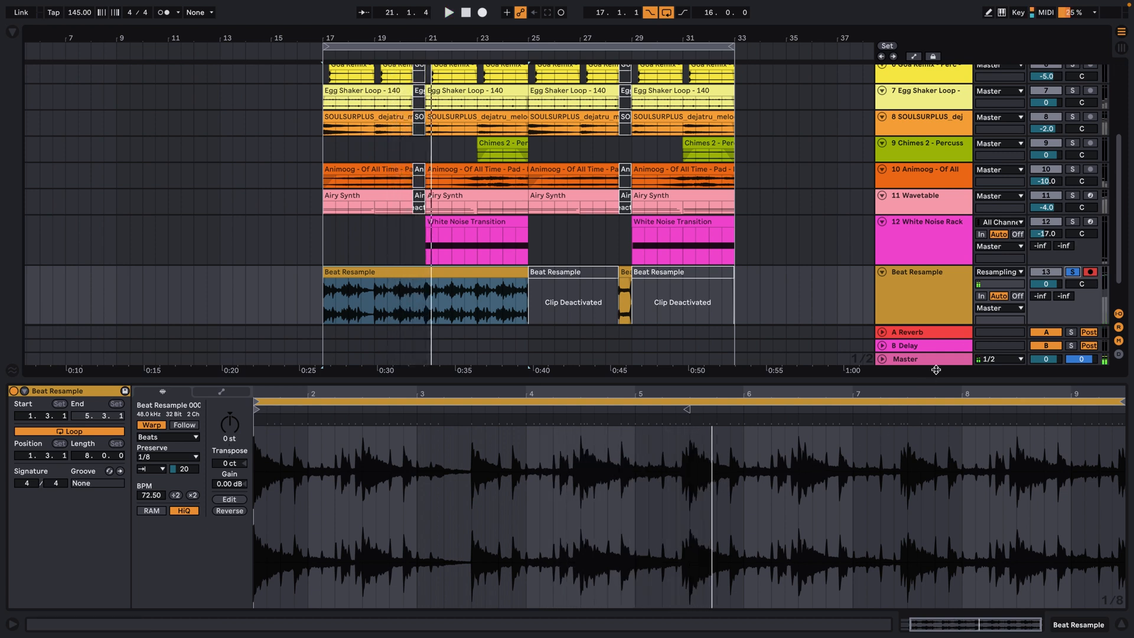
- Unsolo the Beat Resample track and play the full arrangement from bar 17
click(1072, 271)
key(space)
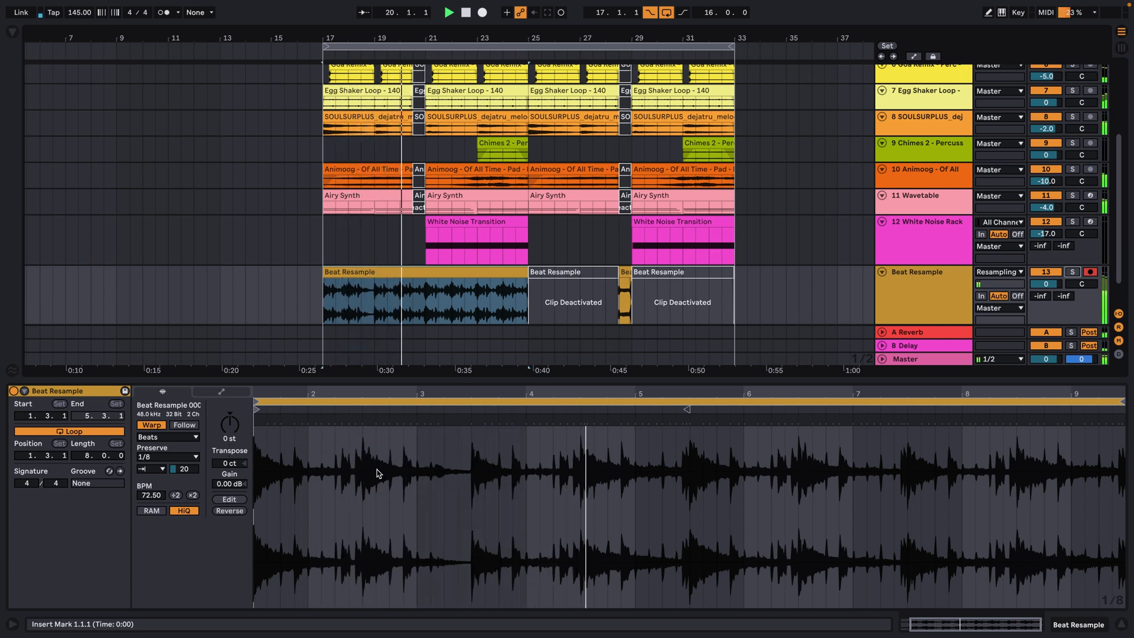
key(space)
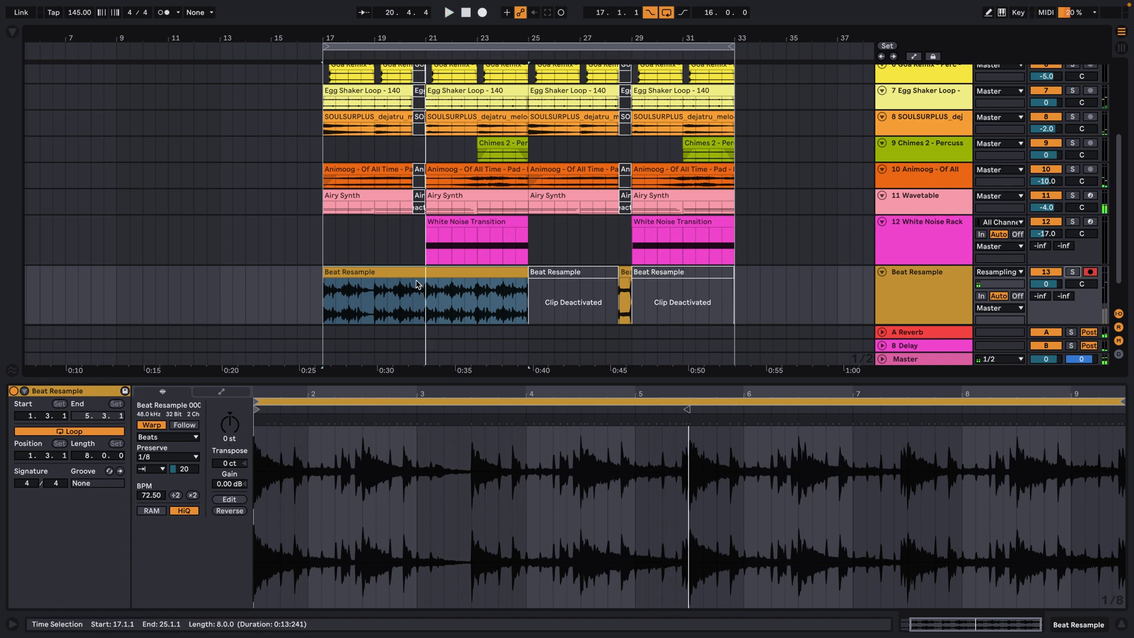
- Split the Beat Resample clip from 20.3.1 to 21.1.1 and set that slice's Preserve value to 1/16
click(414, 292)
drag(426, 302, 412, 301)
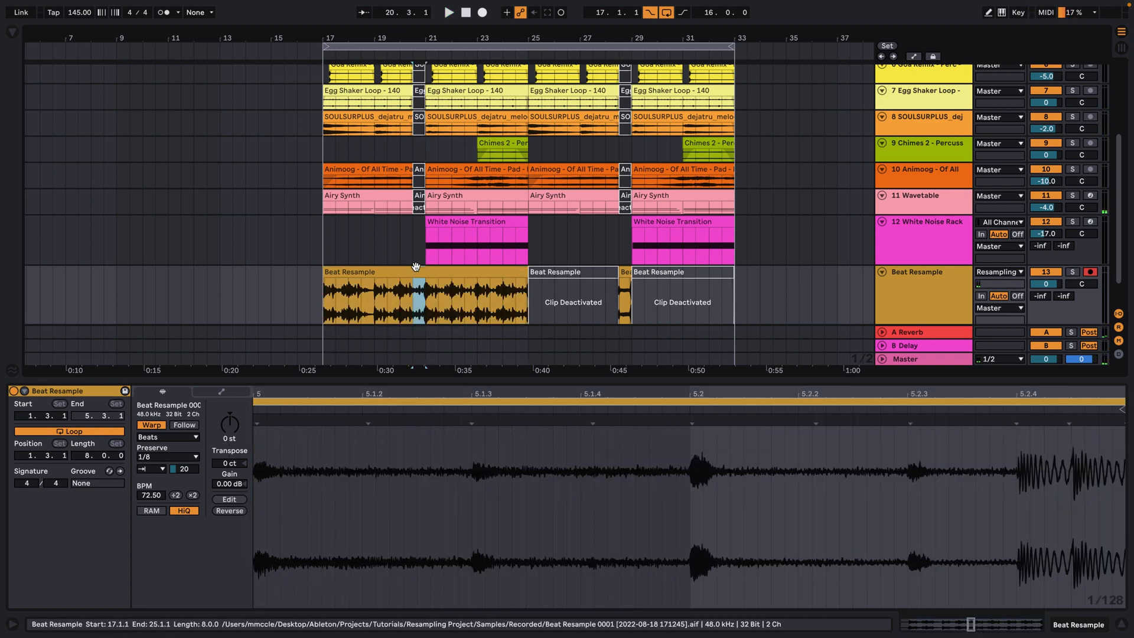
key(super+e)
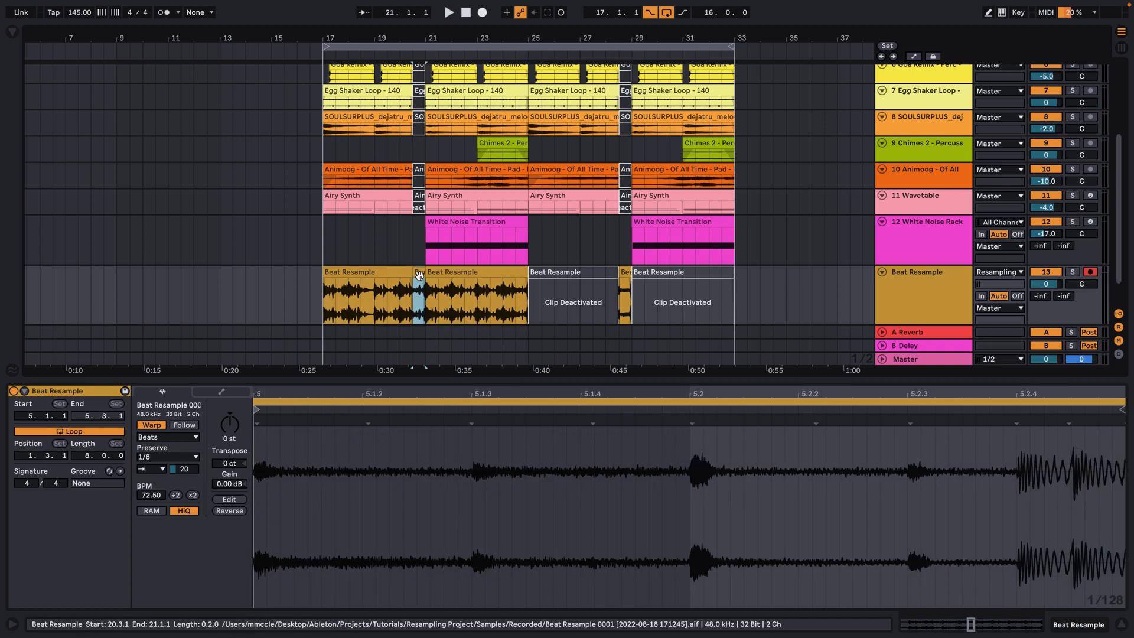
click(189, 460)
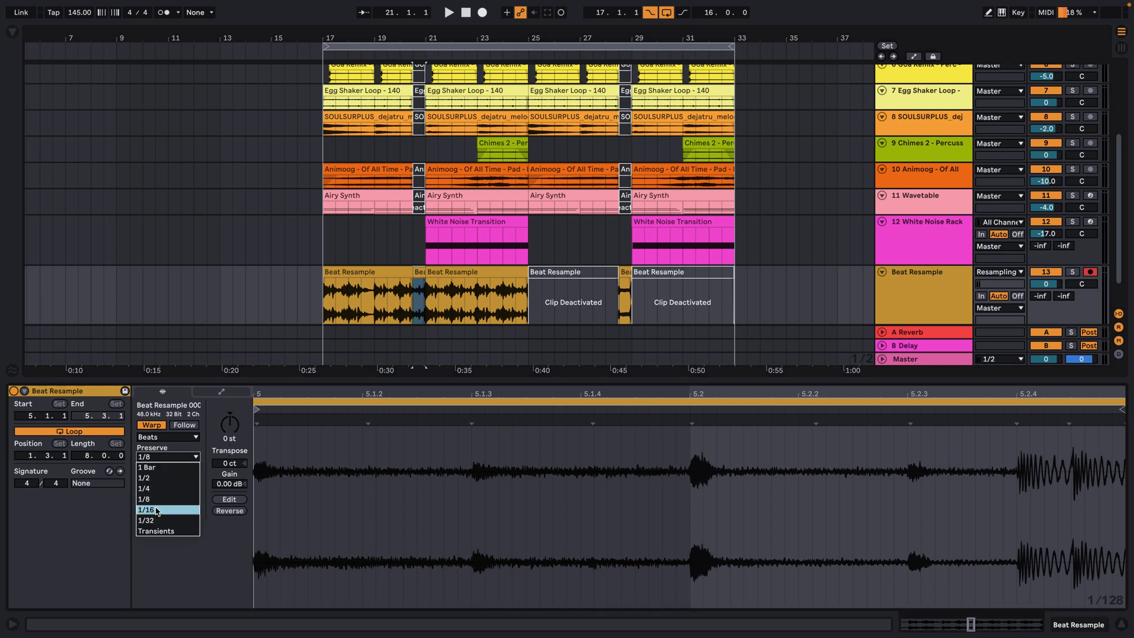
click(172, 506)
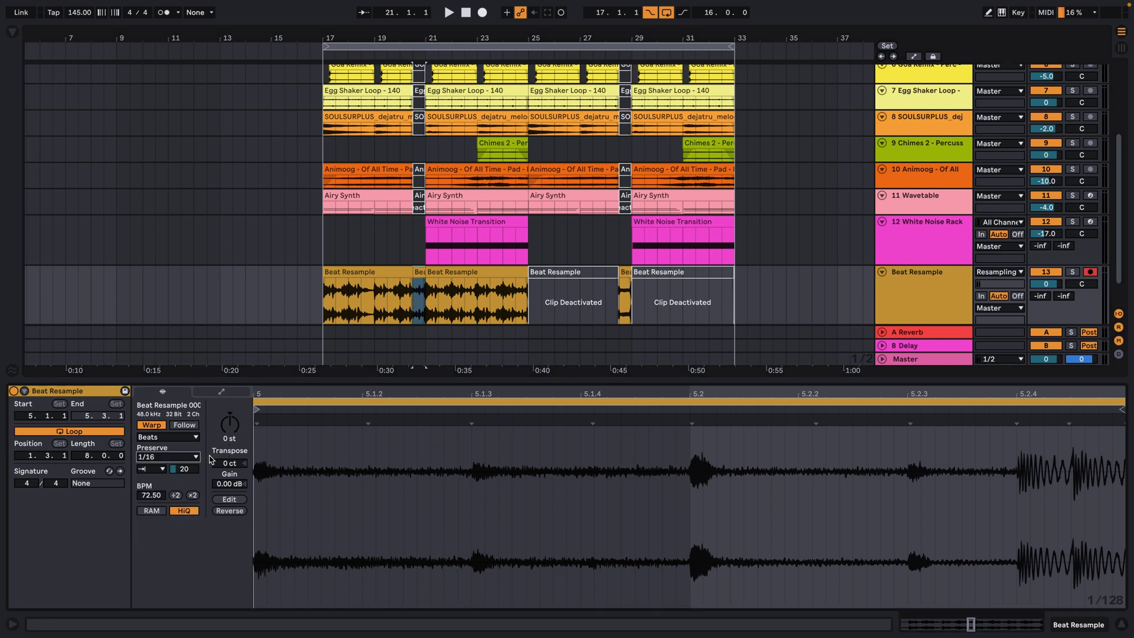
- Play the arrangement from bar 19 to hear the slice before bar 21 in context
click(395, 306)
key(space)
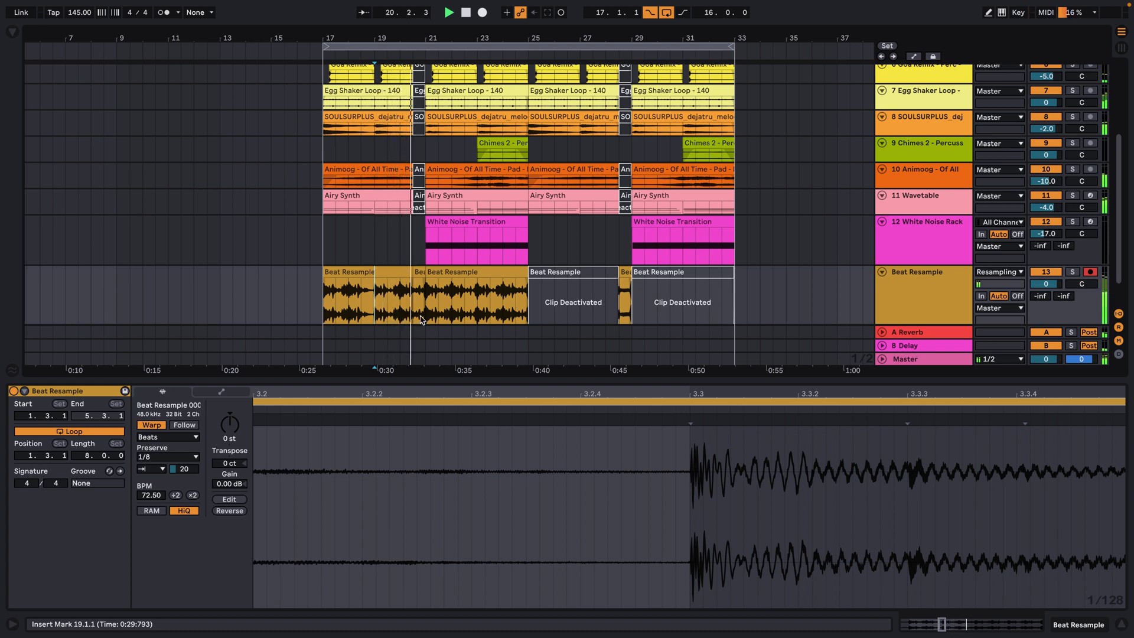
key(space)
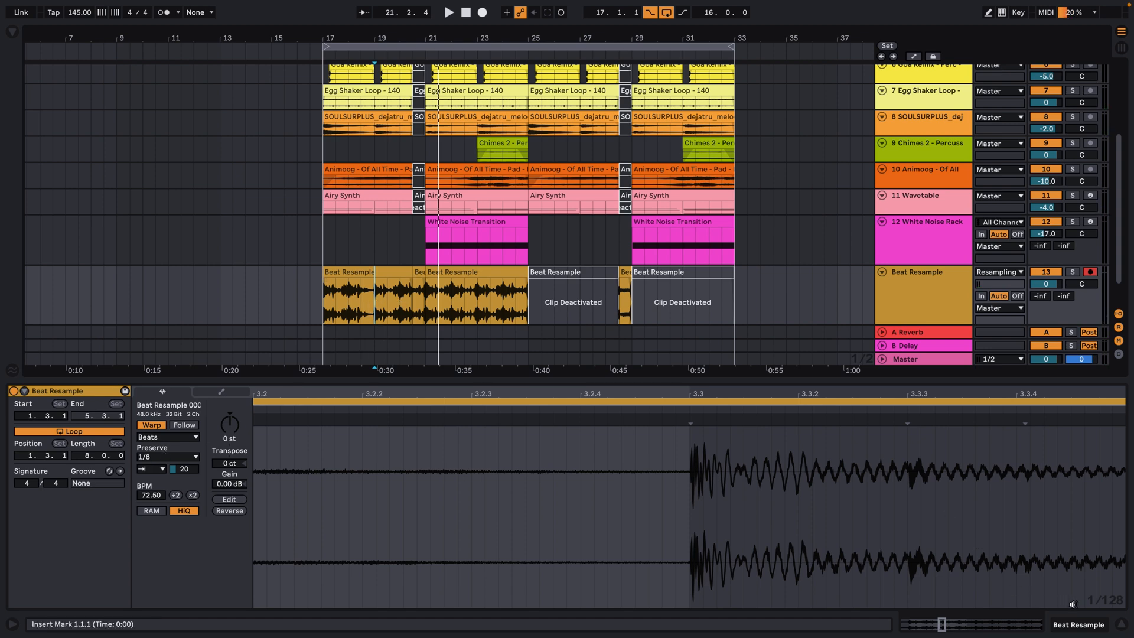
- Enlarge the 12 White Noise Rack track and examine its device chain, including the rack's Filter Freq macro
click(1120, 626)
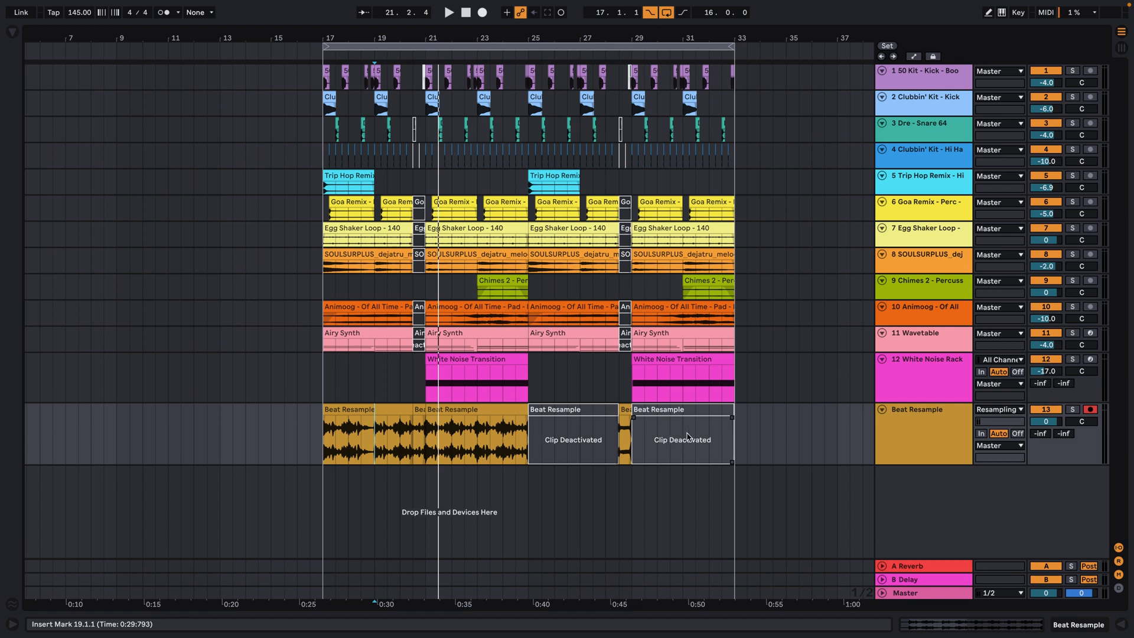
drag(886, 404, 885, 429)
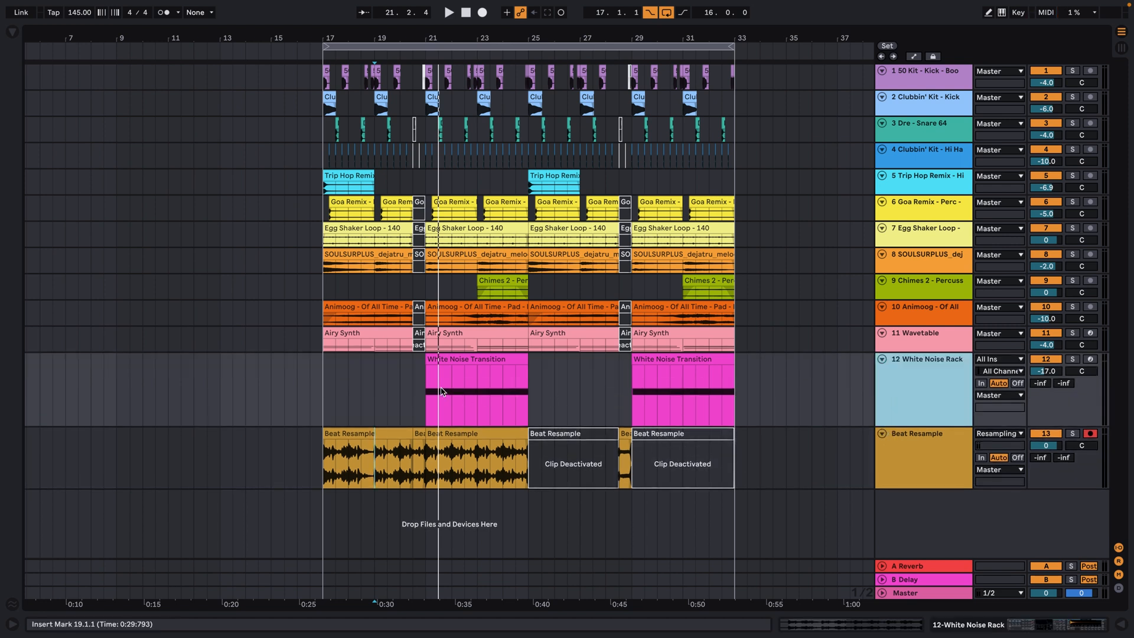
double_click(897, 391)
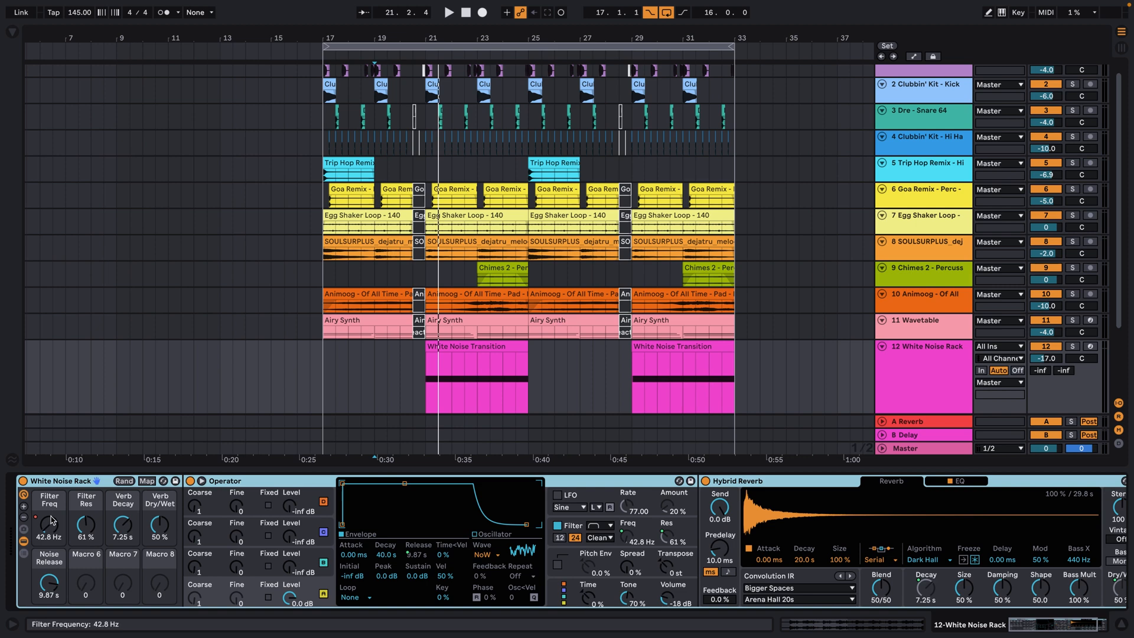
click(1122, 622)
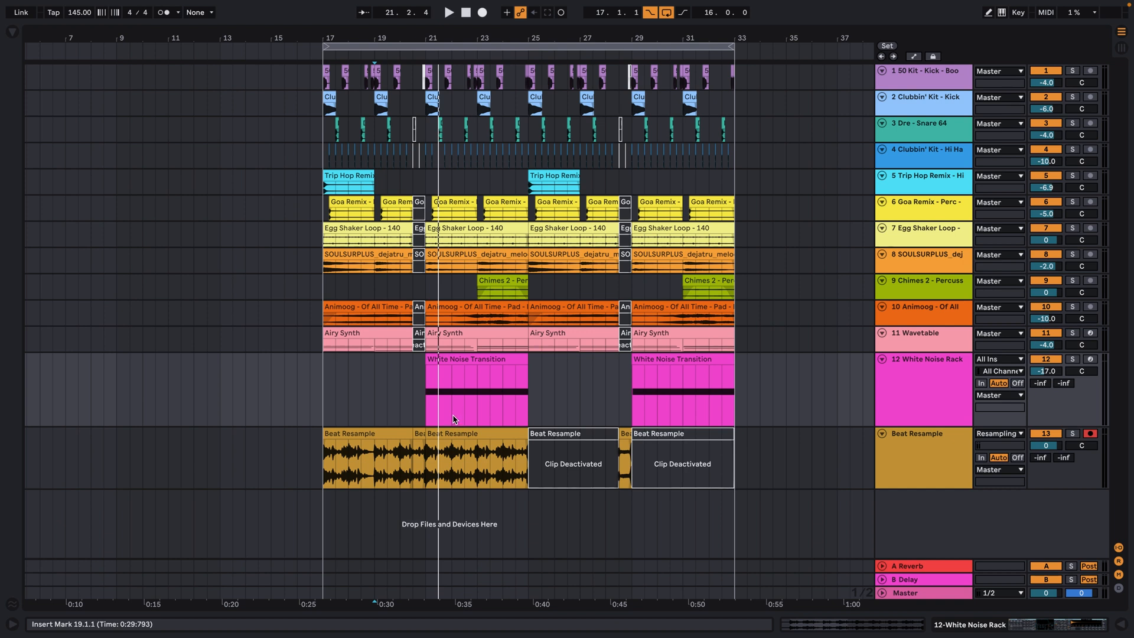
- Examine the White Noise Rack's Filter Freq automation across the transition clips from bar 21, then return to the clip view
click(426, 416)
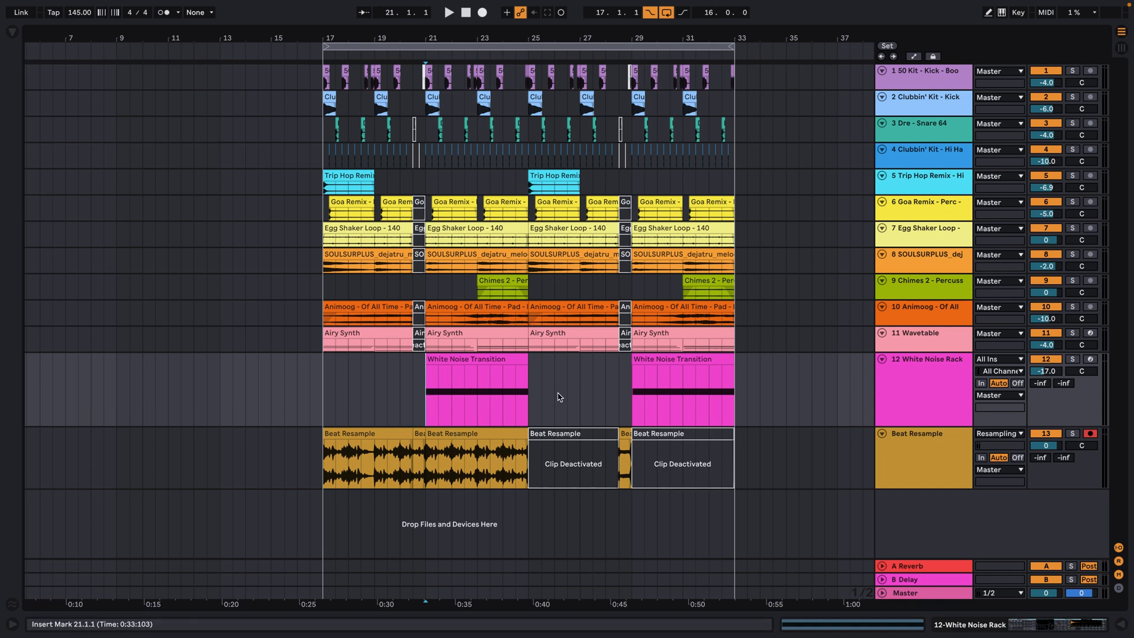
key(a)
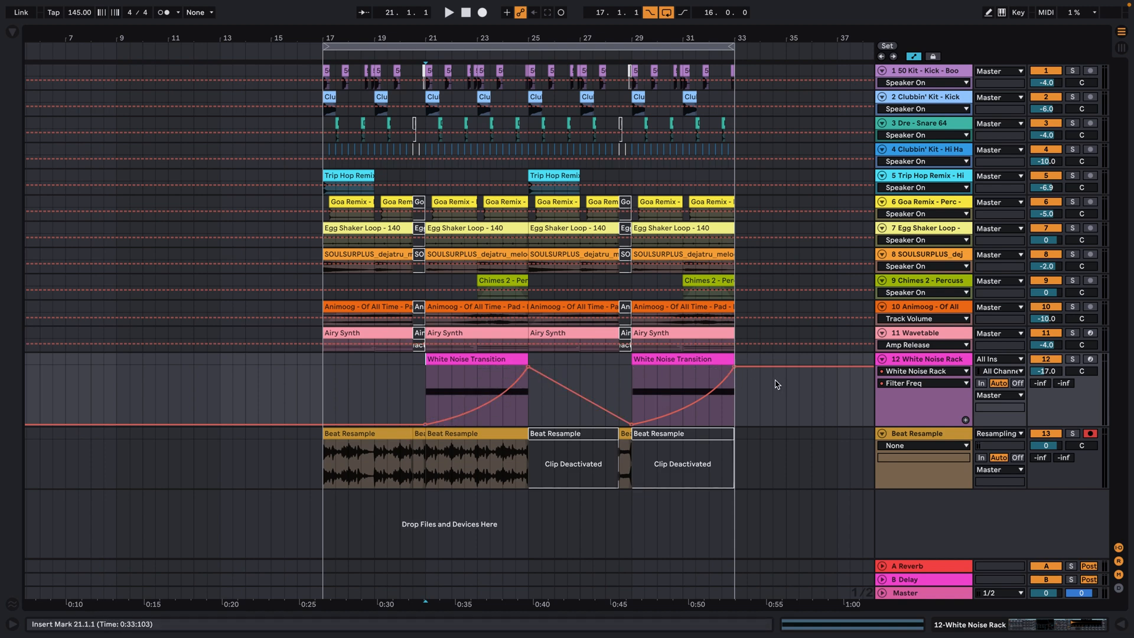
key(a)
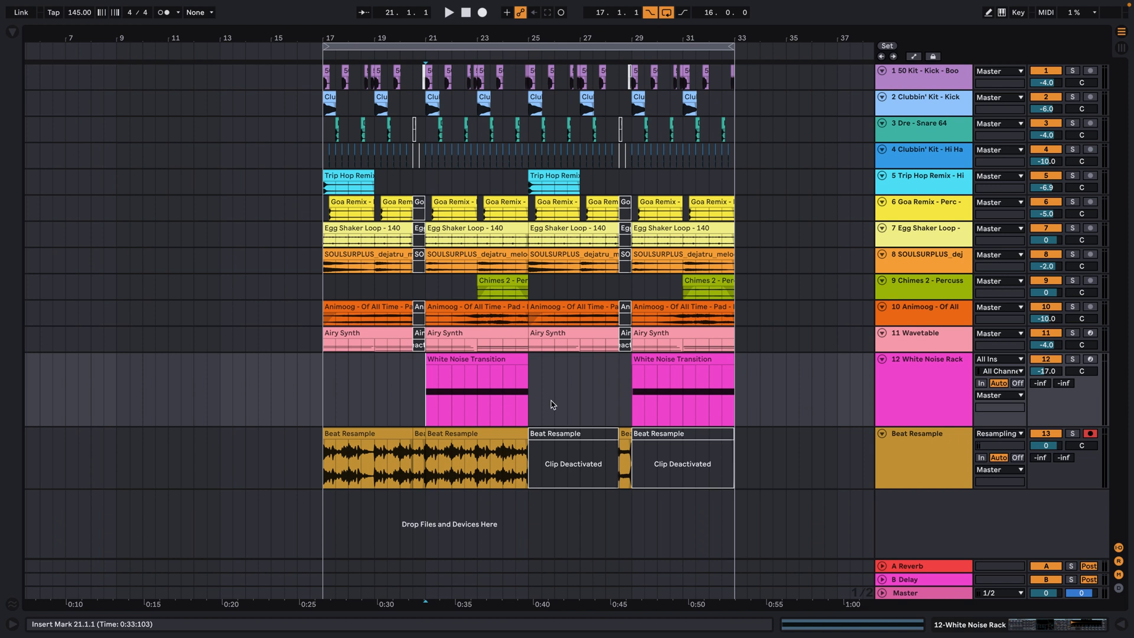
- Freeze the 12 White Noise Rack track and check its locked device chain
right_click(922, 387)
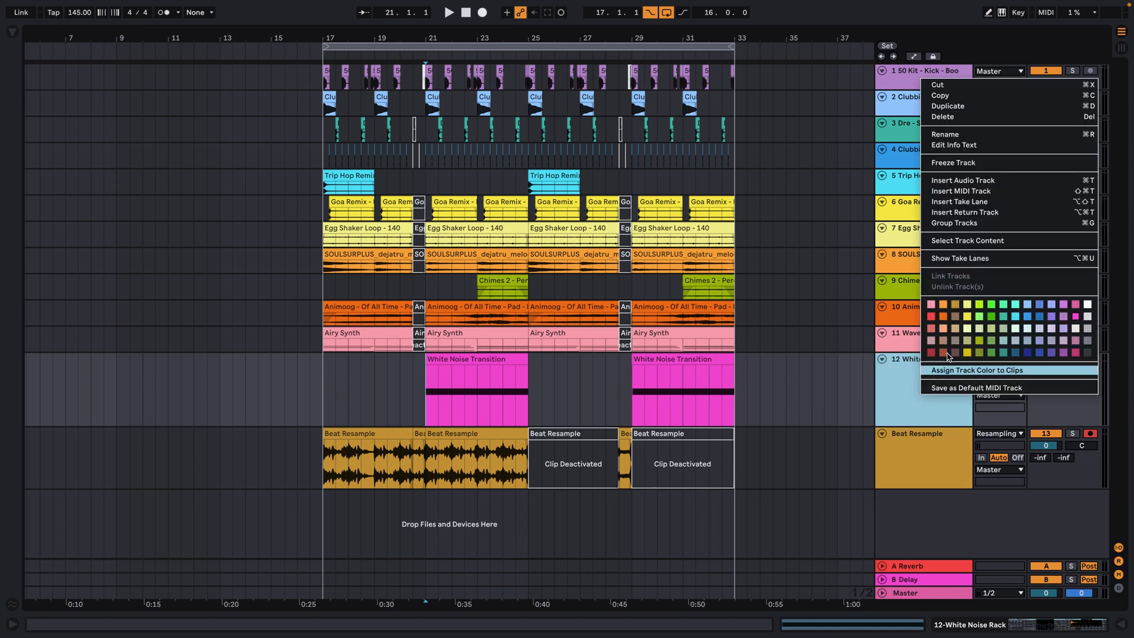
click(957, 166)
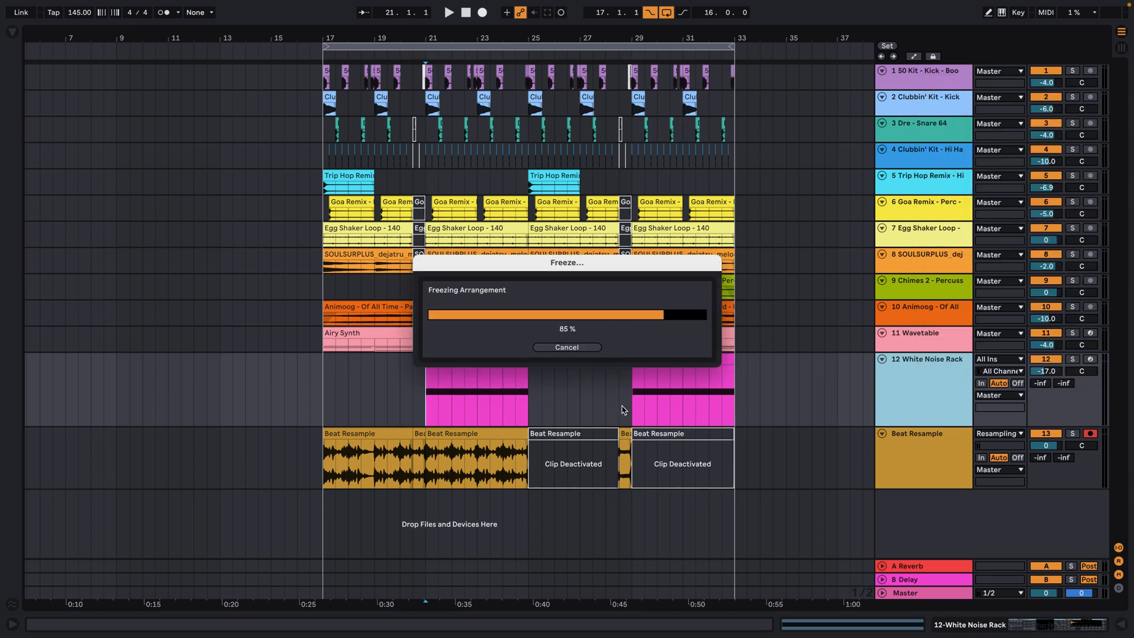
double_click(904, 395)
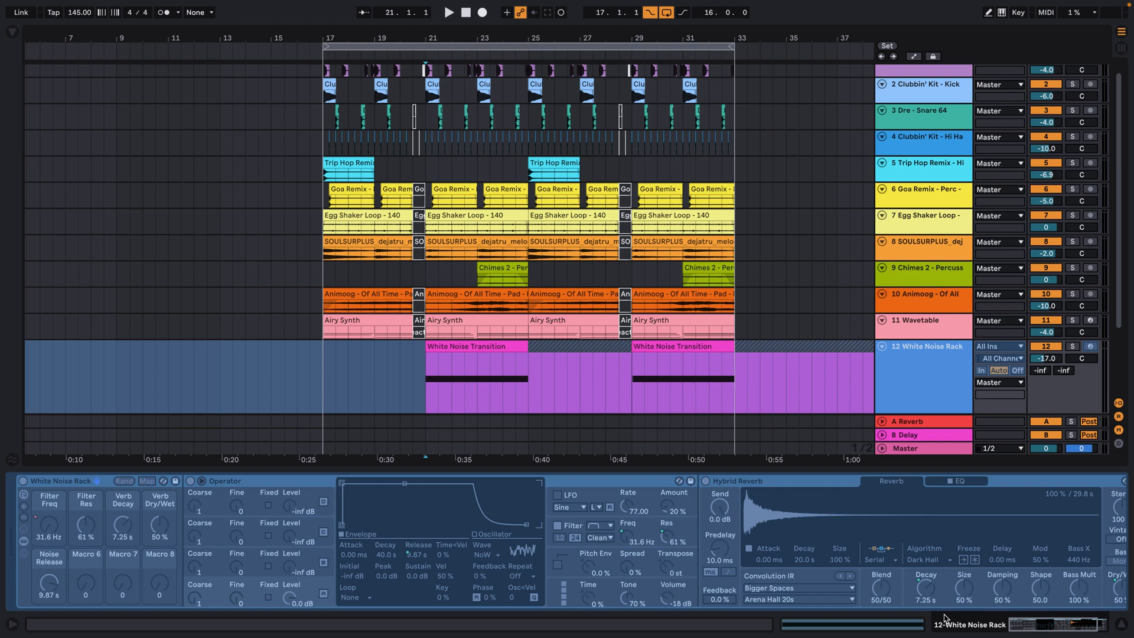
click(1123, 626)
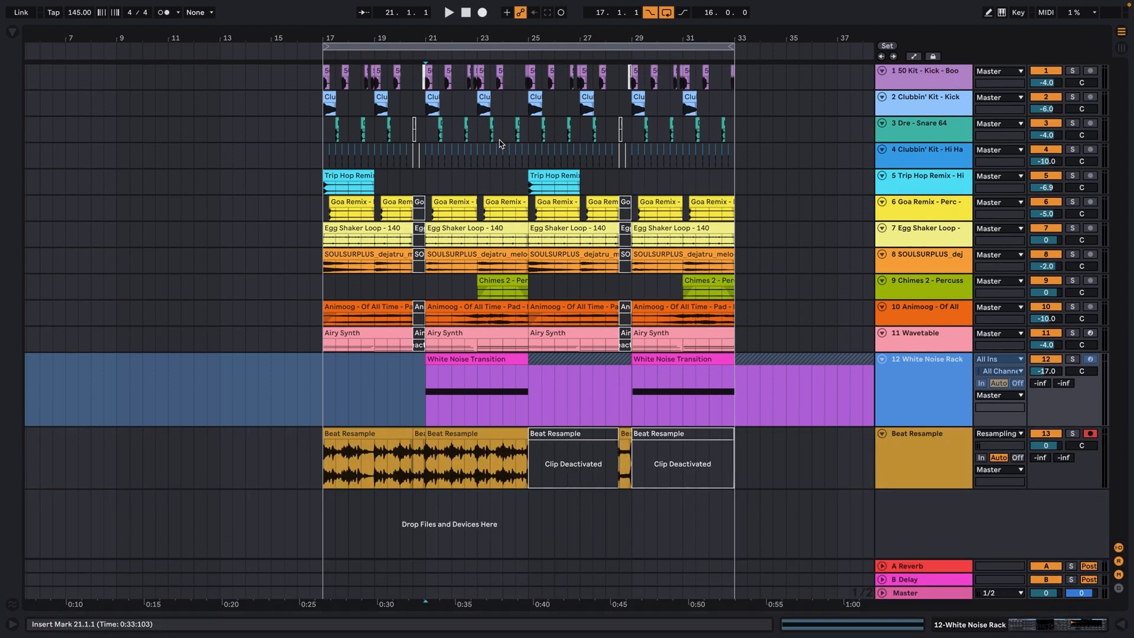
drag(465, 38, 349, 20)
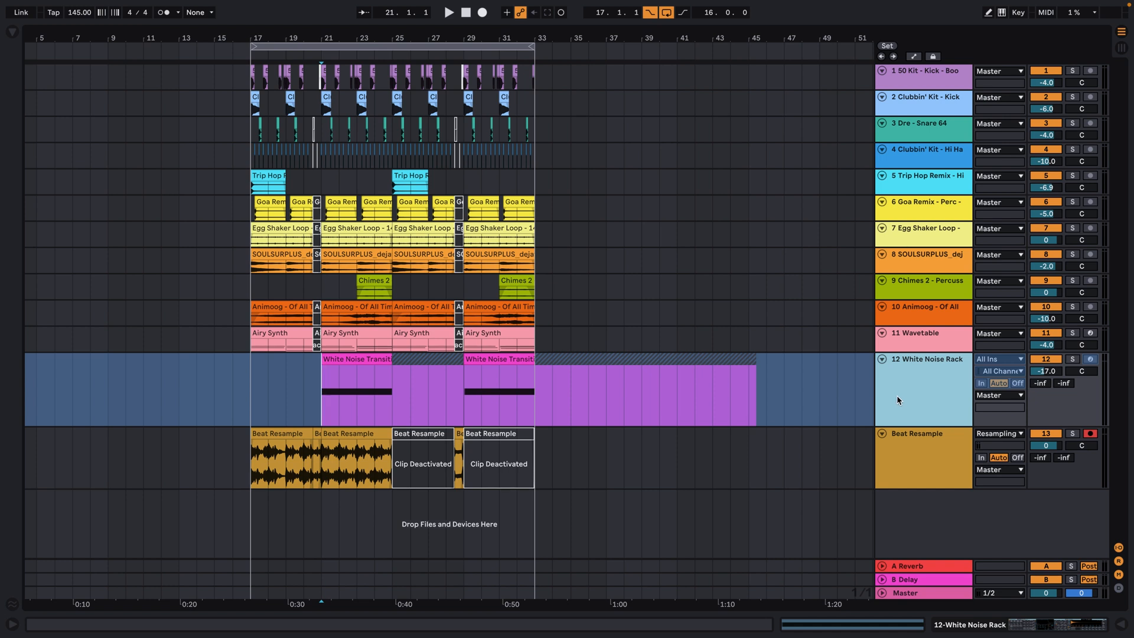
- Duplicate the frozen 12 White Noise Rack track and unfreeze the copy
key(super+d)
right_click(893, 448)
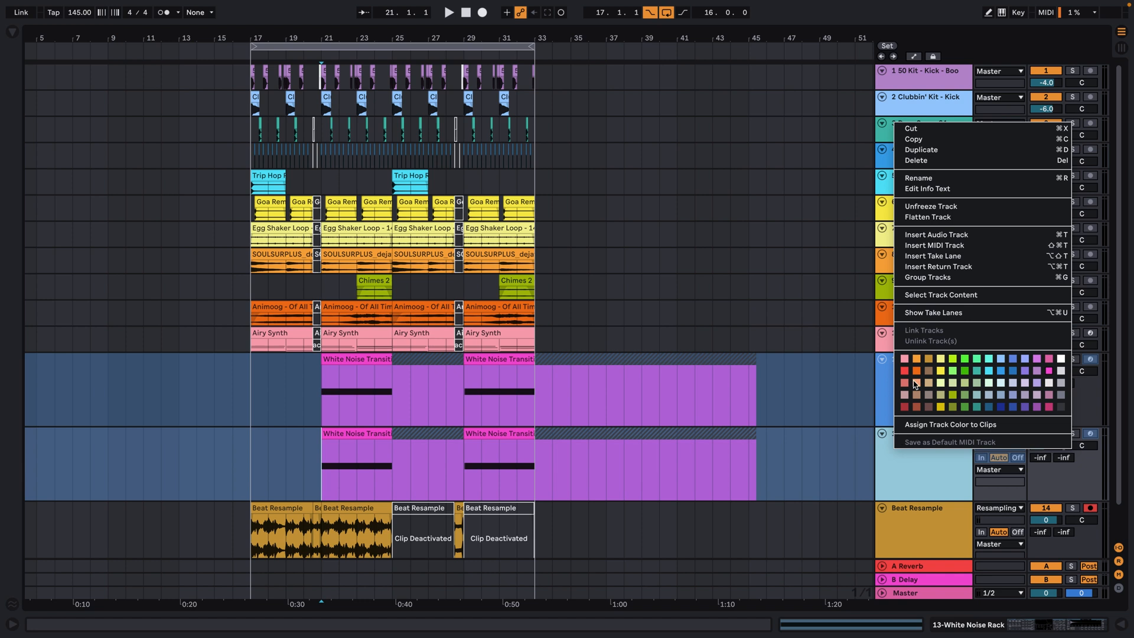
click(930, 208)
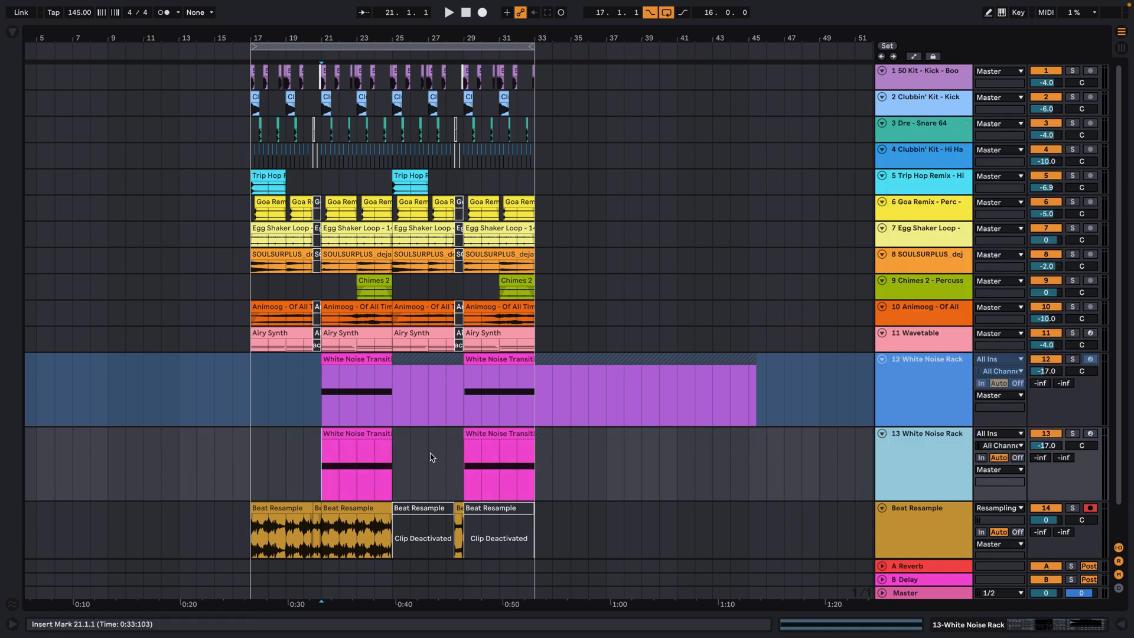
- Delete the content from 19.1.1 to 27.1.1 on the 13 White Noise Rack track and freeze that track
drag(432, 456, 279, 457)
key(Delete)
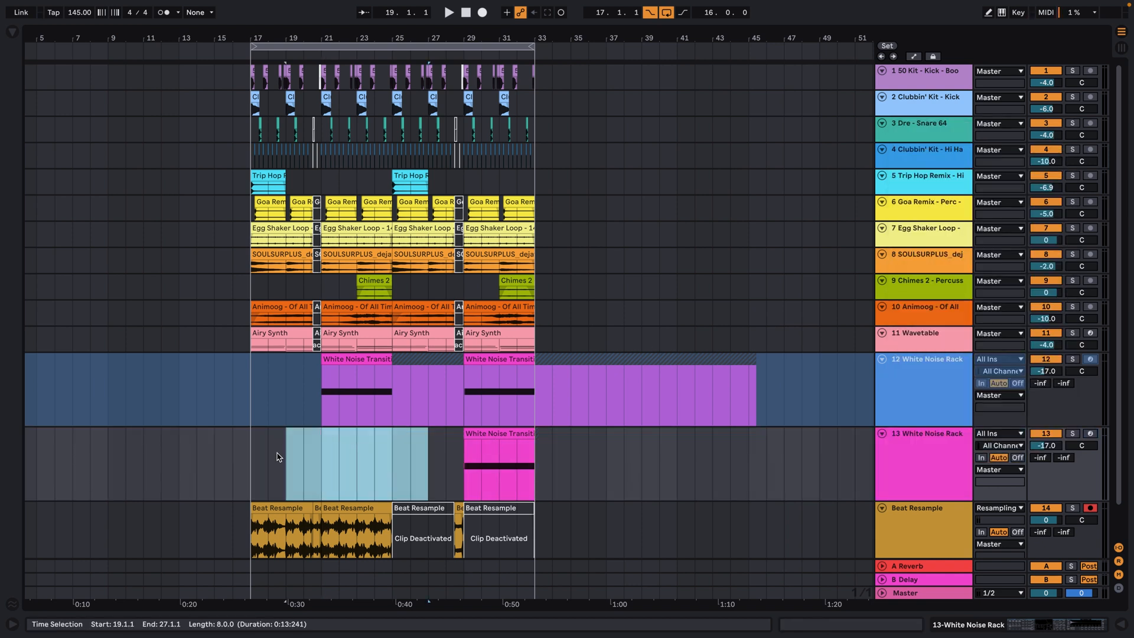
right_click(904, 462)
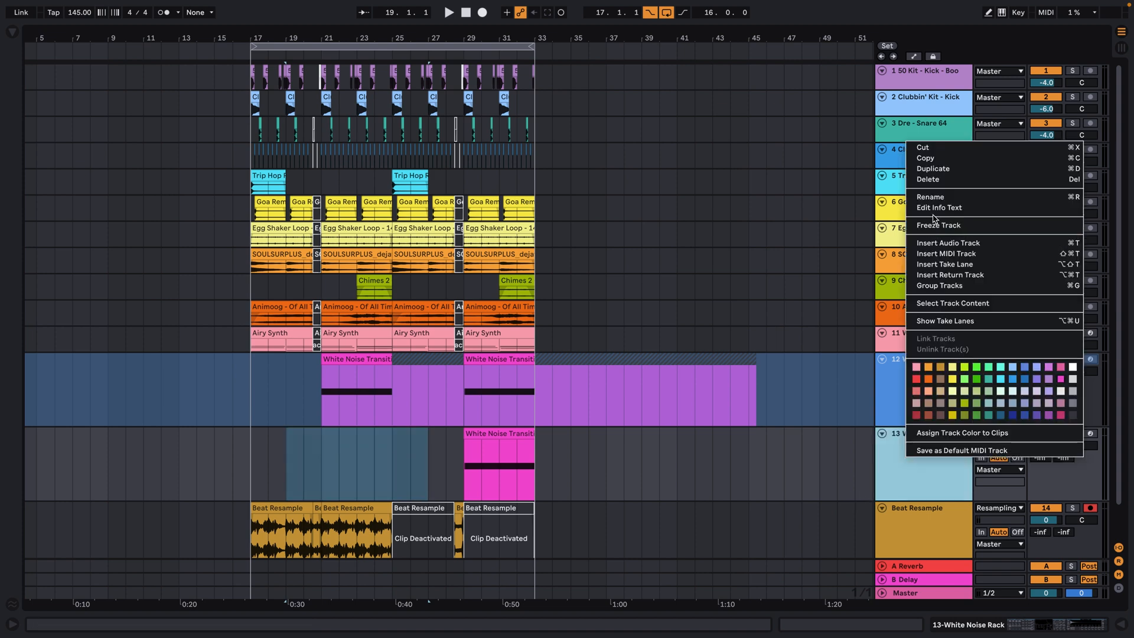
click(936, 222)
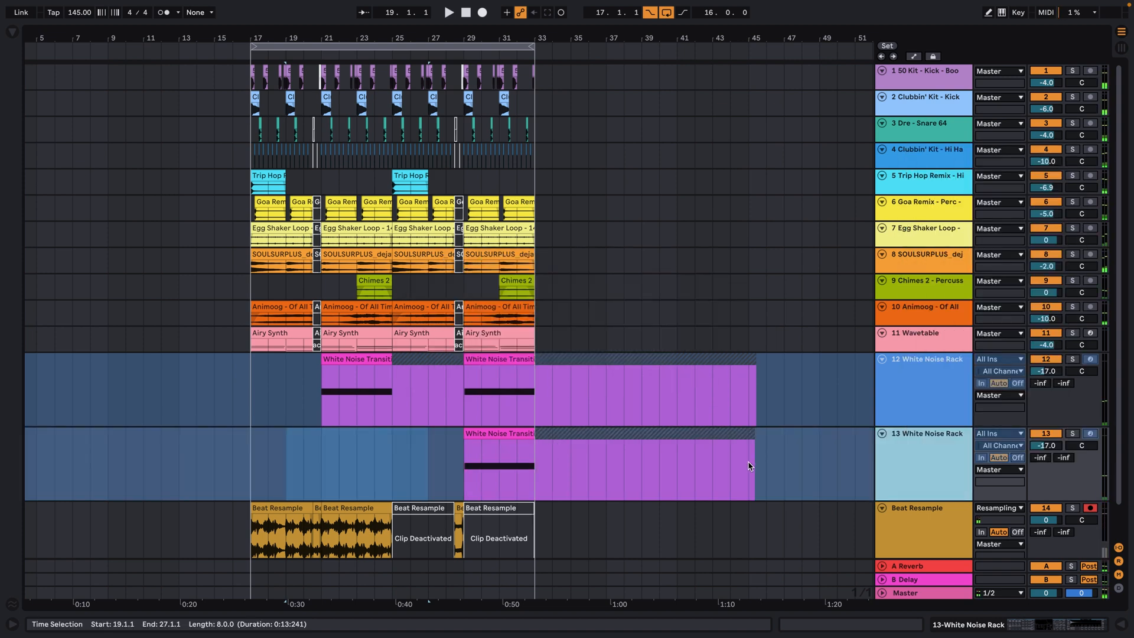
- Flatten the 13 White Noise Rack track to audio and examine its Freeze and Freeze tail clips
right_click(917, 470)
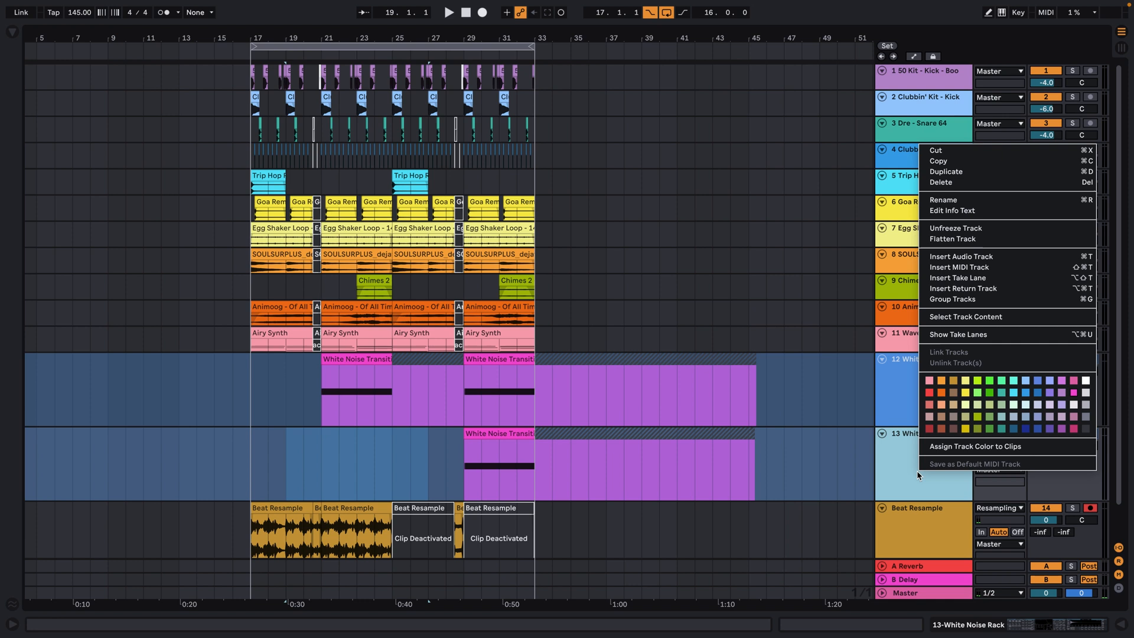
click(957, 240)
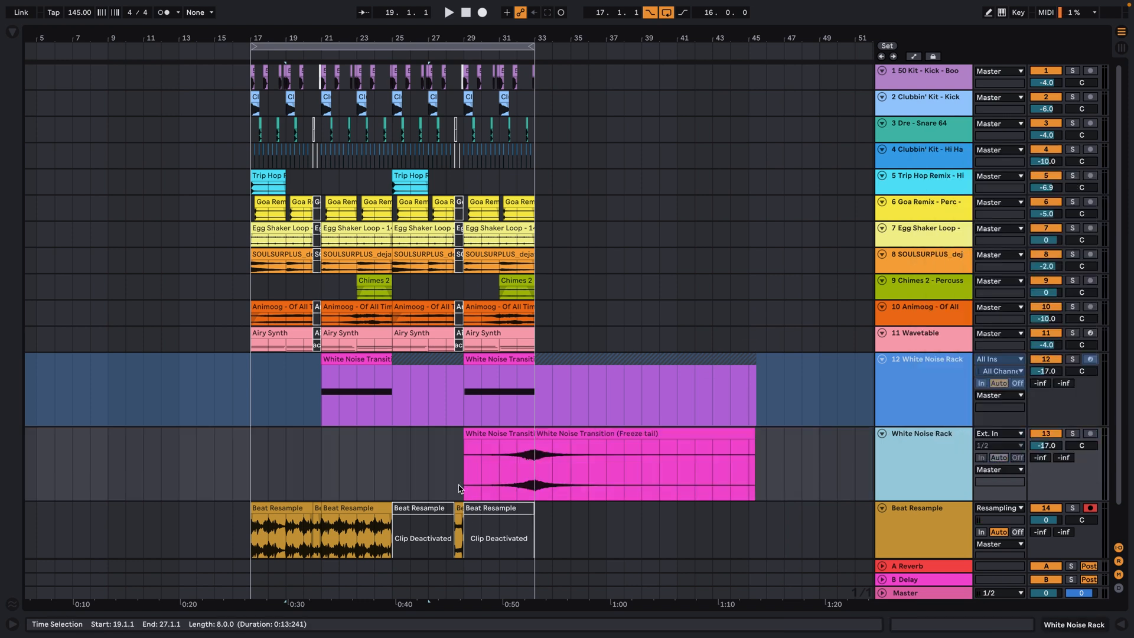
click(519, 435)
click(551, 434)
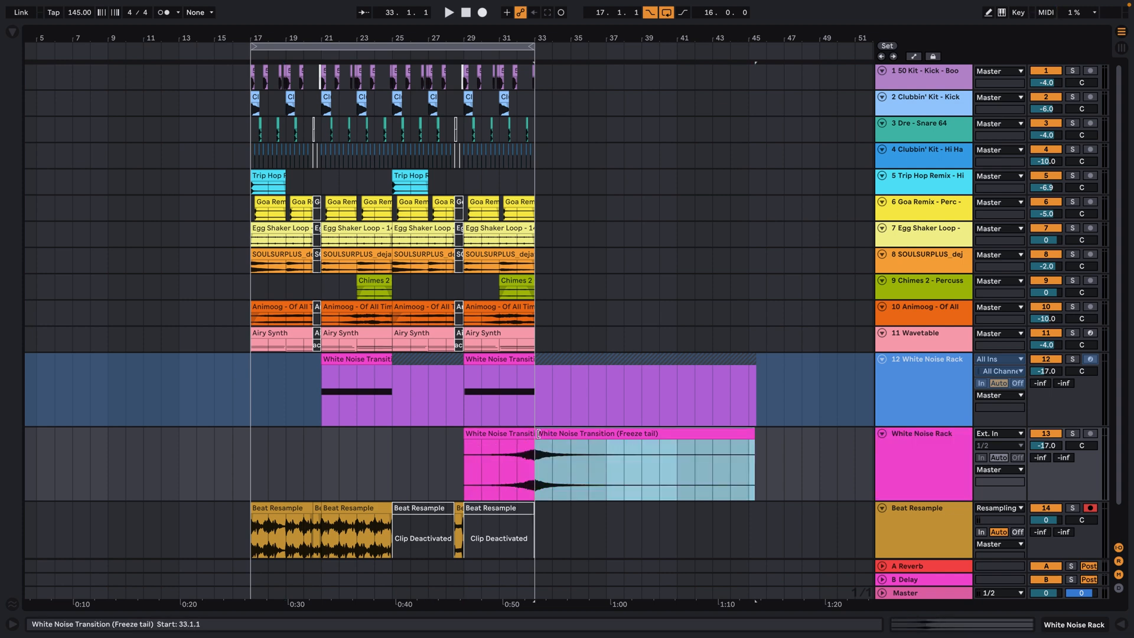
drag(523, 36, 442, 66)
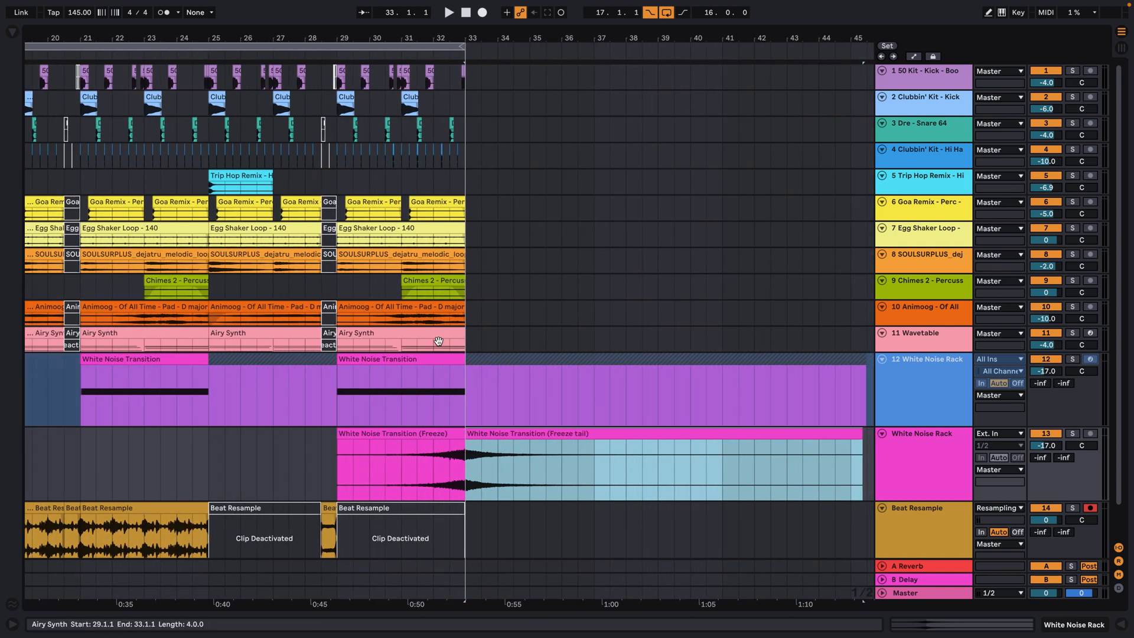
mouse_move(461, 437)
mouse_down()
mouse_move(679, 465)
mouse_move(868, 467)
mouse_move(465, 458)
mouse_up()
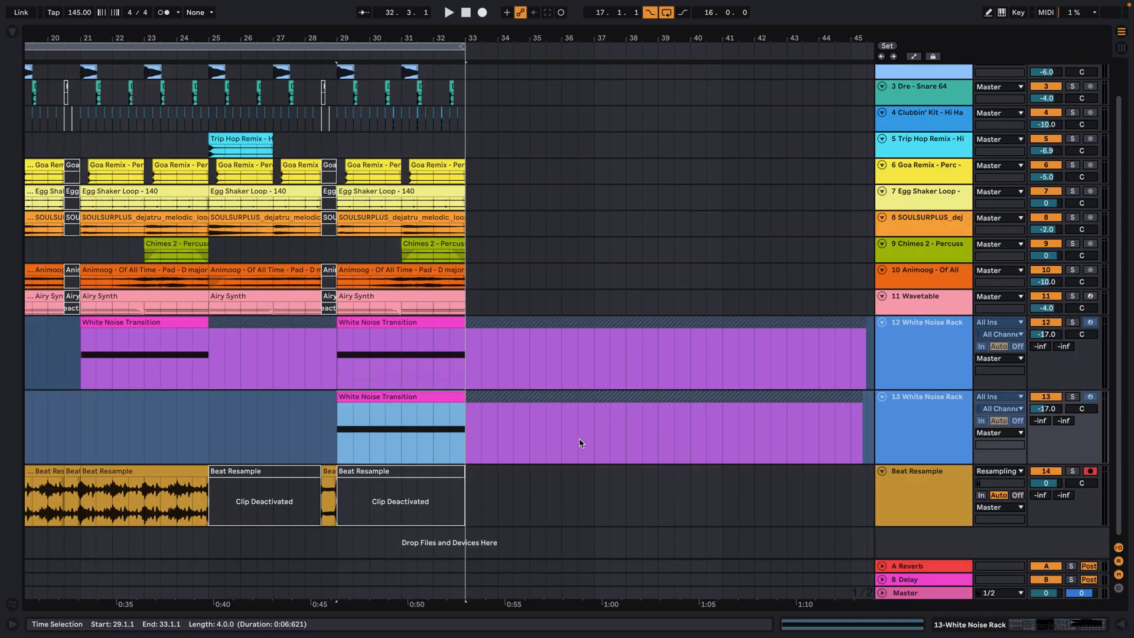
- Insert an audio track below 13 White Noise Rack and copy the frozen White Noise Transition clip onto it, extended to 45.1.1
key(minus)
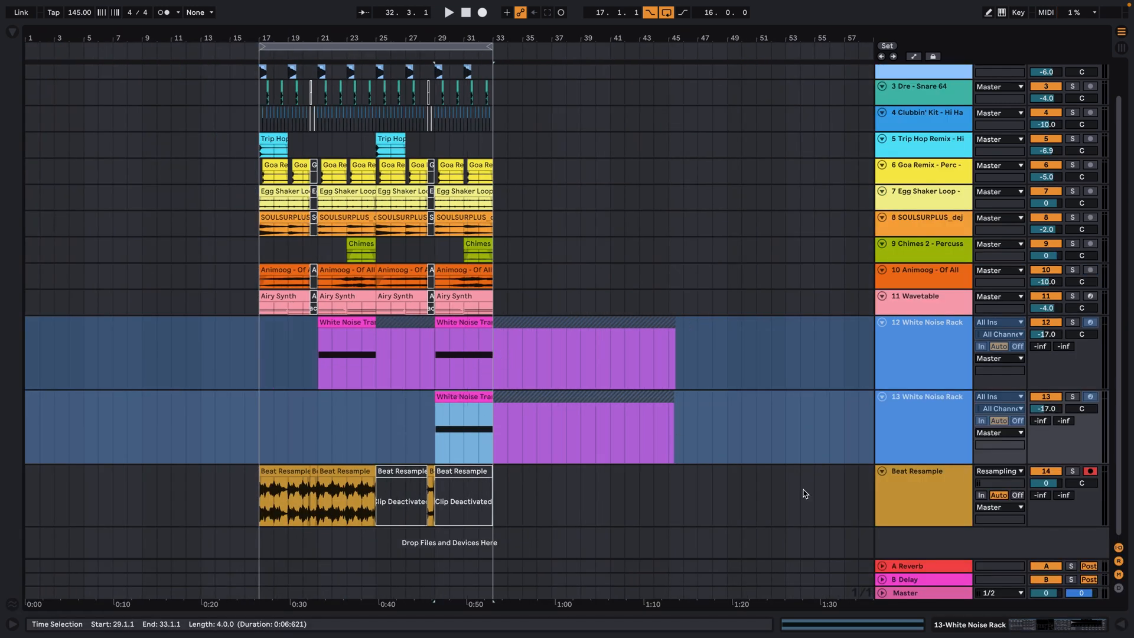
click(913, 435)
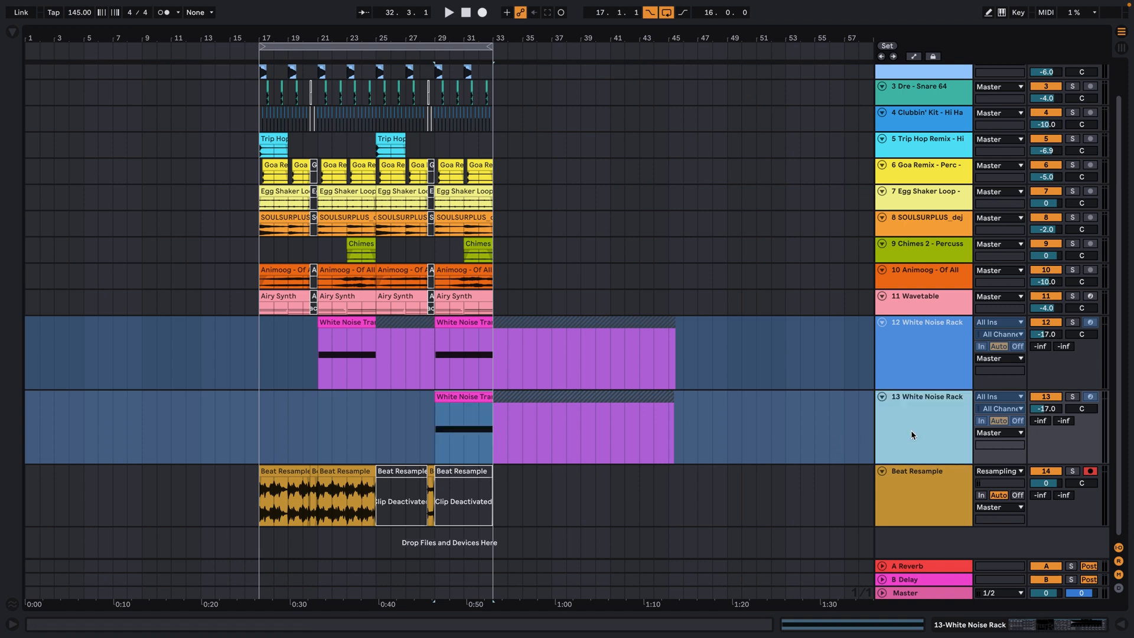
key(ctrl+t)
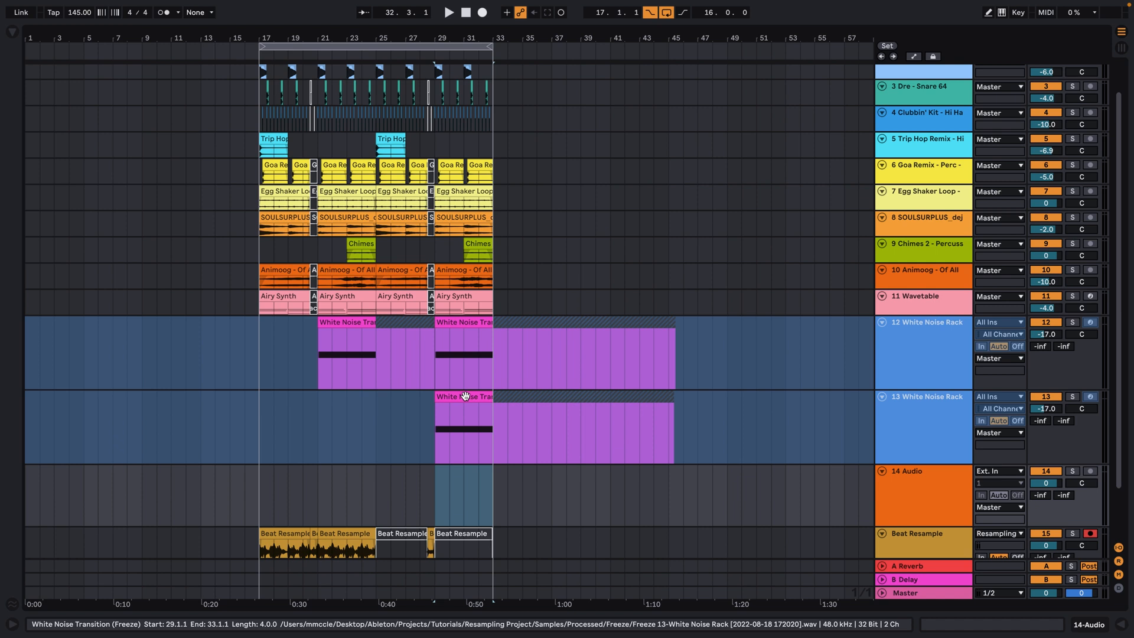
drag(465, 396, 671, 483)
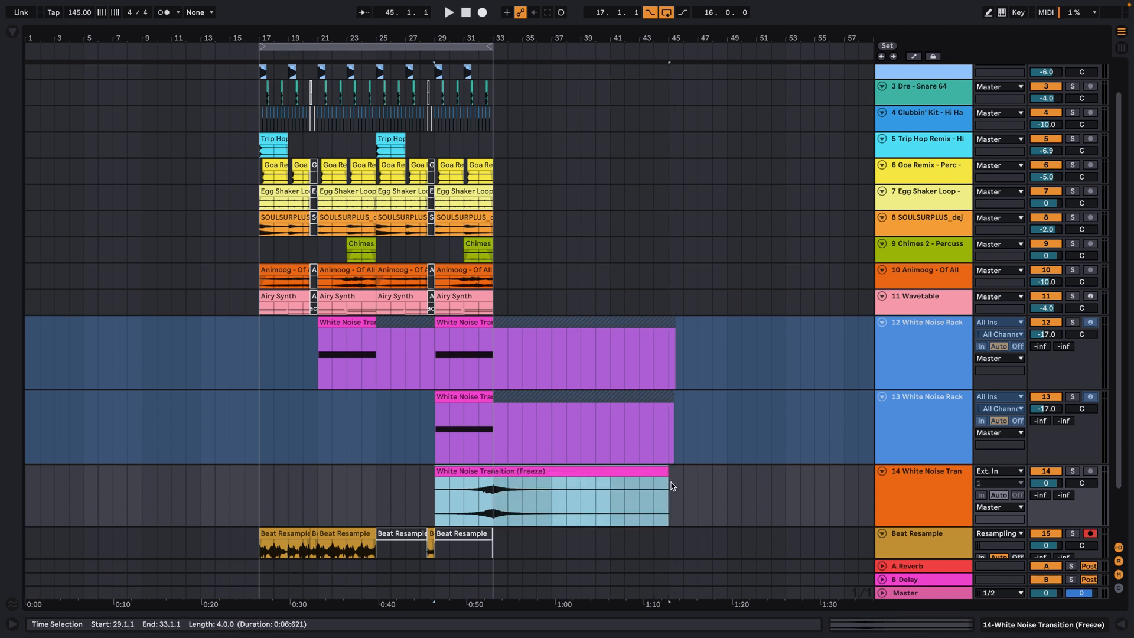
- Locate the White Noise Transition (Freeze) clip's sample in the browser and look through the project's Freeze and Recorded folders
right_click(525, 475)
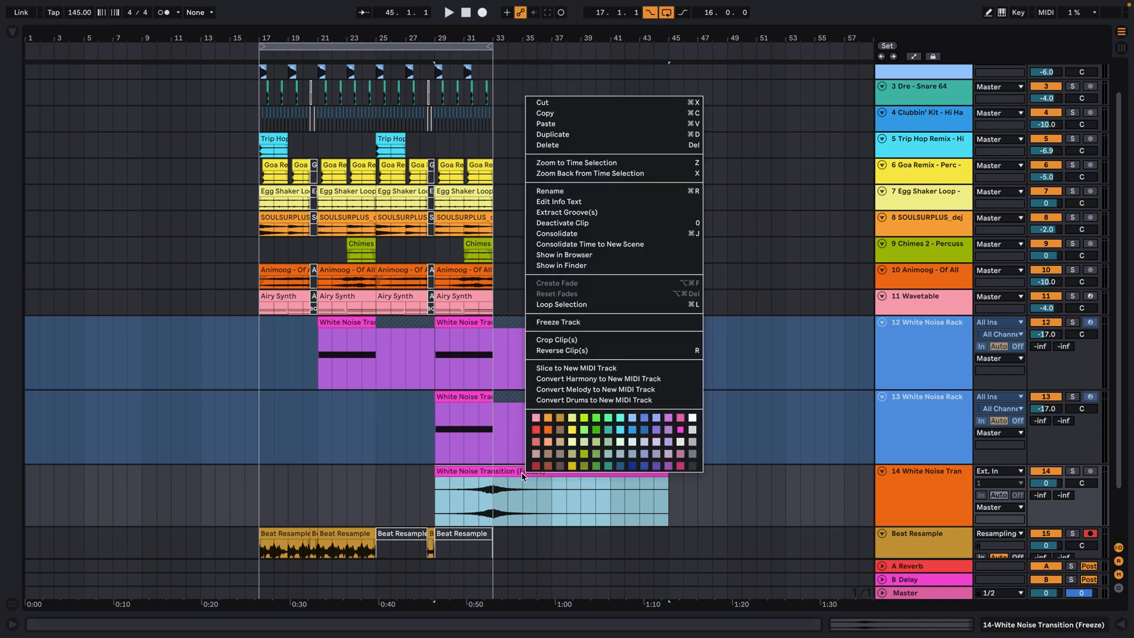
click(568, 254)
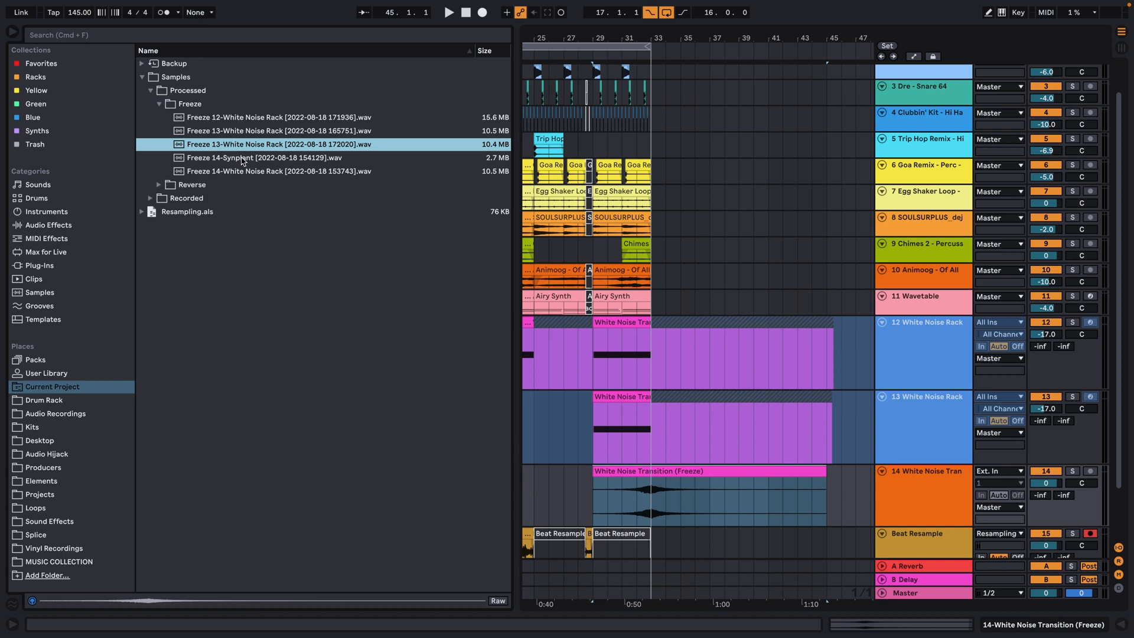
click(152, 198)
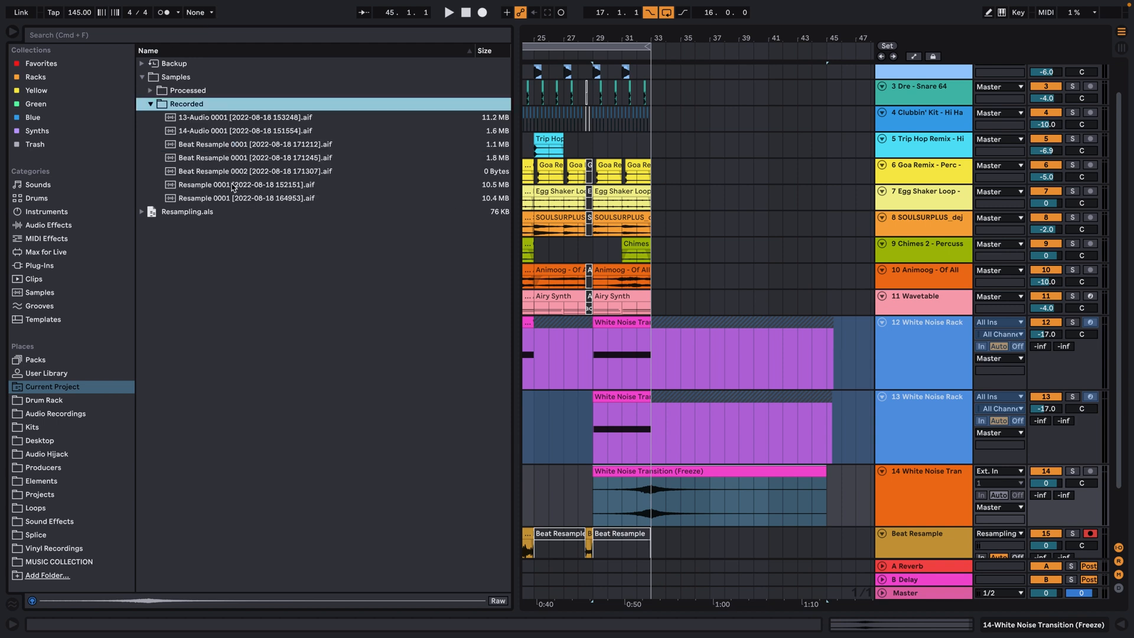
click(13, 34)
drag(152, 39, 490, 37)
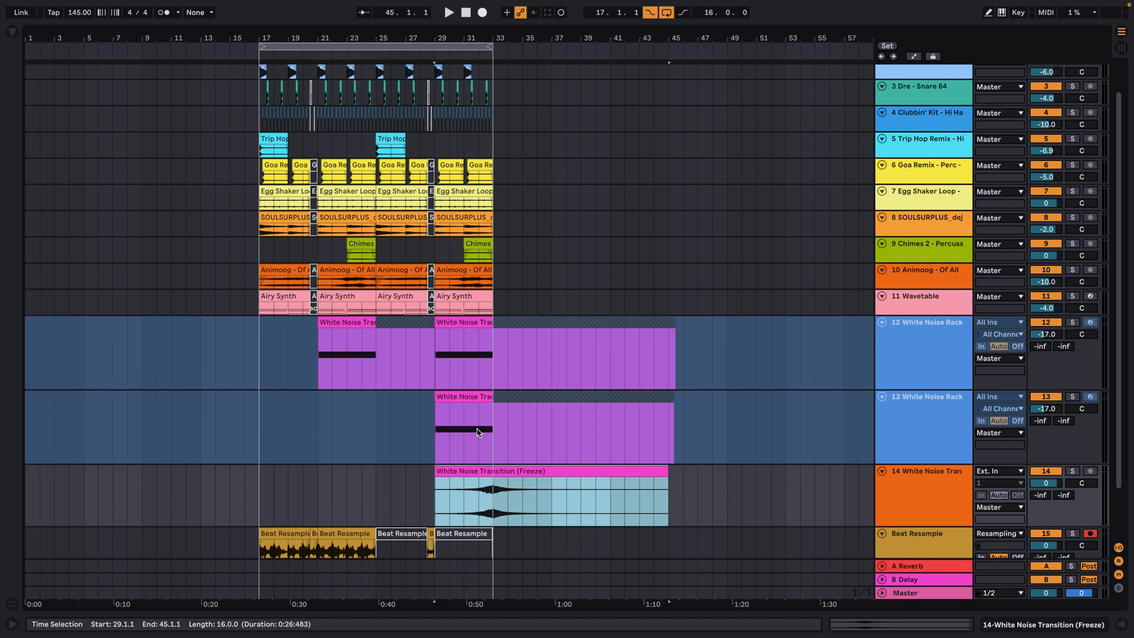